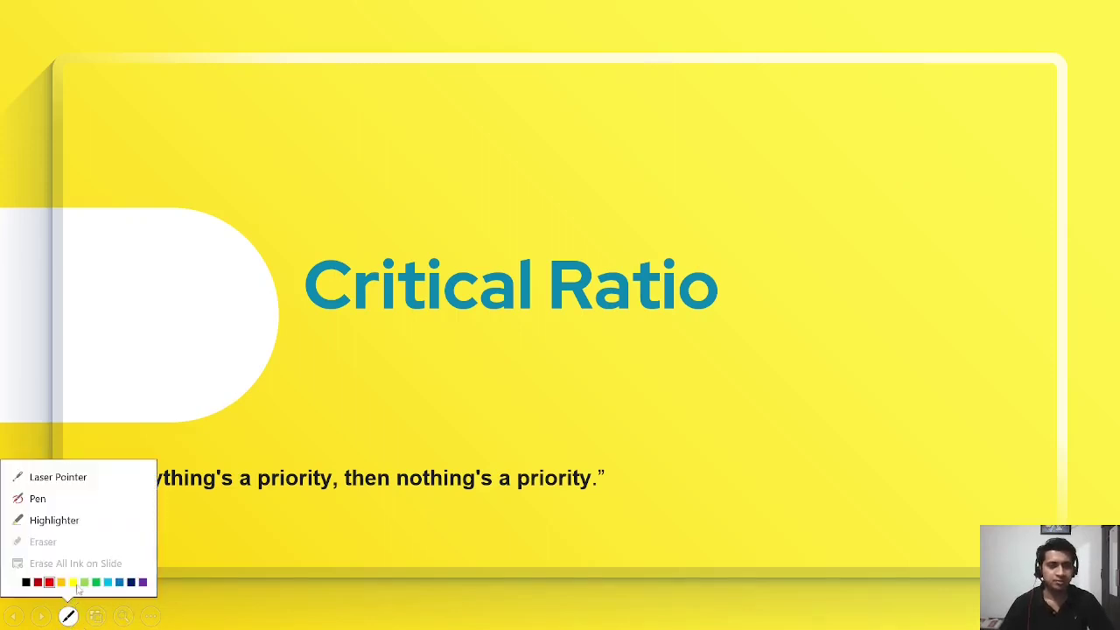
- Switch the slide show's pen to the Laser Pointer while presenting the Critical Ratio title slide
left_click(50, 477)
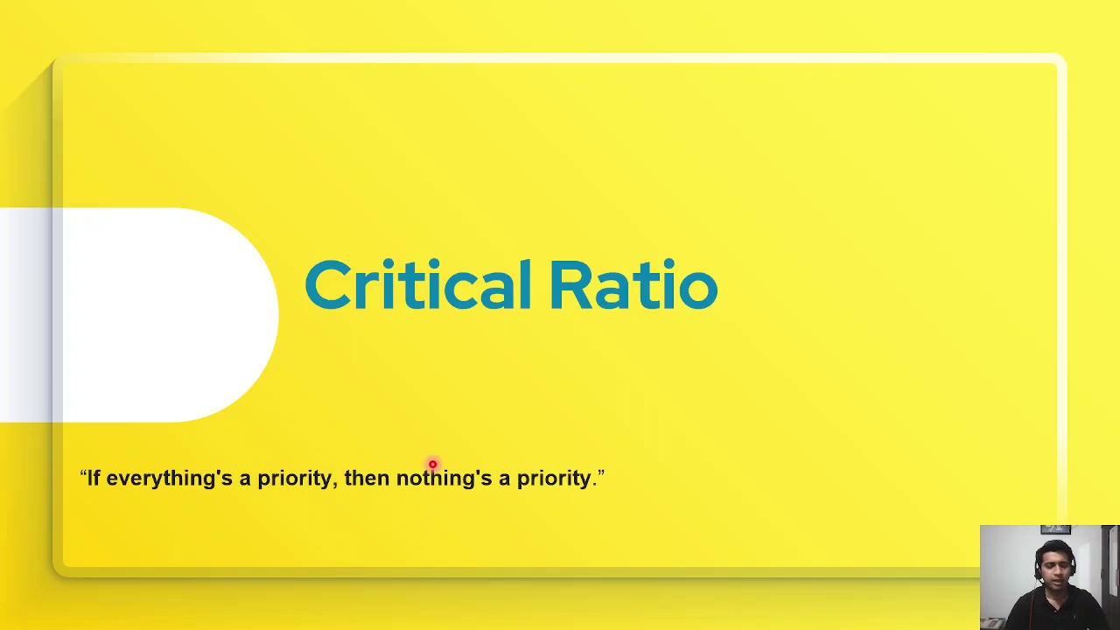
- Switch to the PP Best Practices workbook and zoom in on the job table
key("alt+Tab")
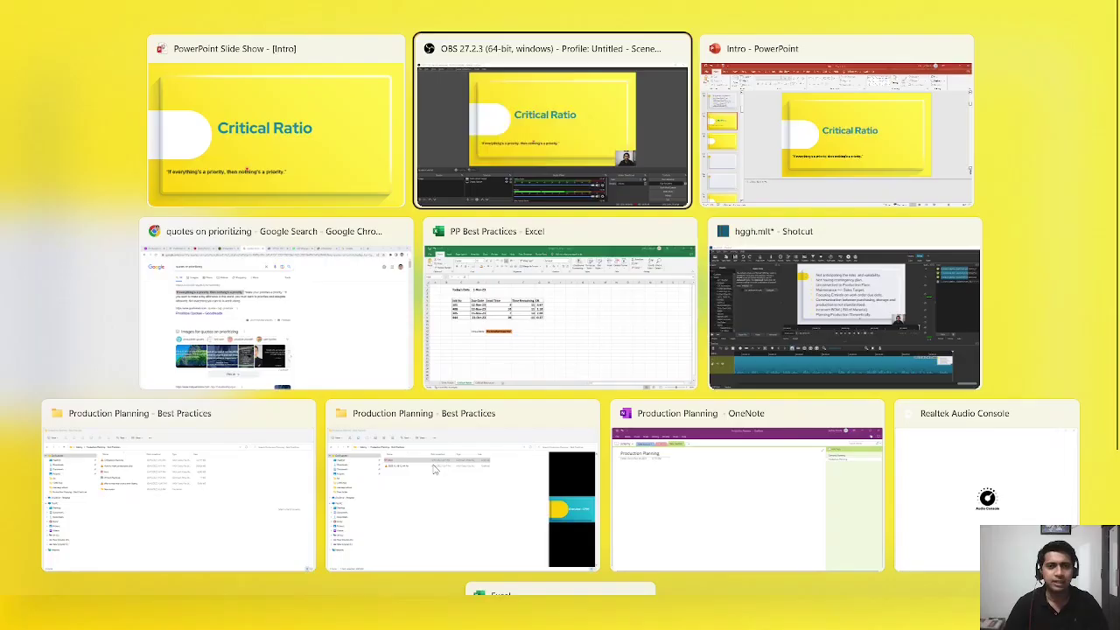
key("alt+shift+Tab")
key("alt+Tab")
key("alt+Tab")
key("alt+Tab")
key("alt+Tab")
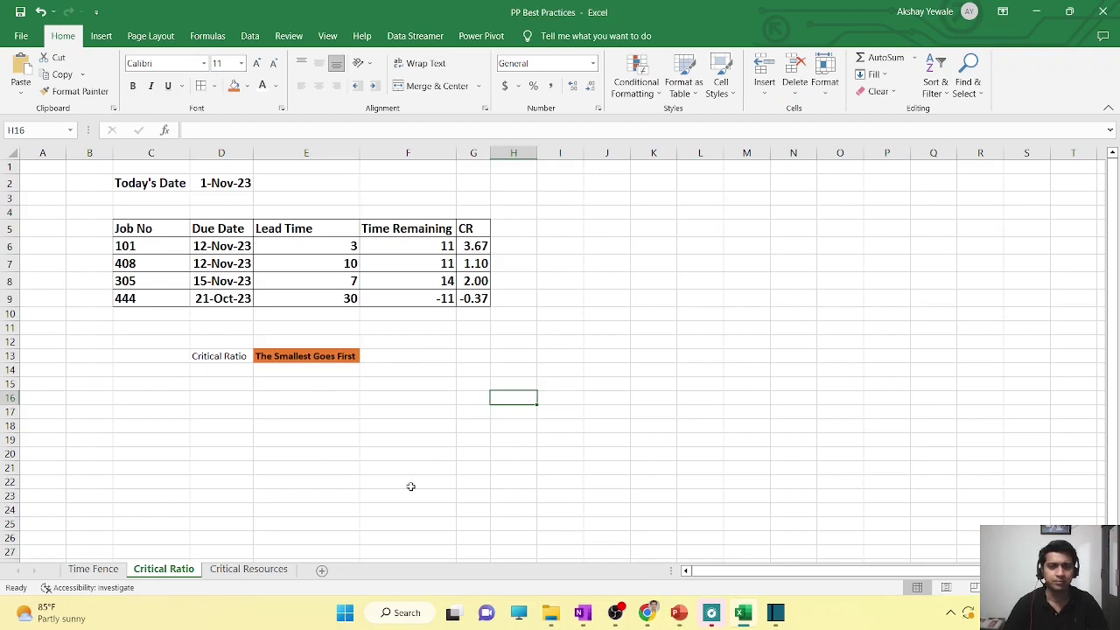
left_click(504, 442)
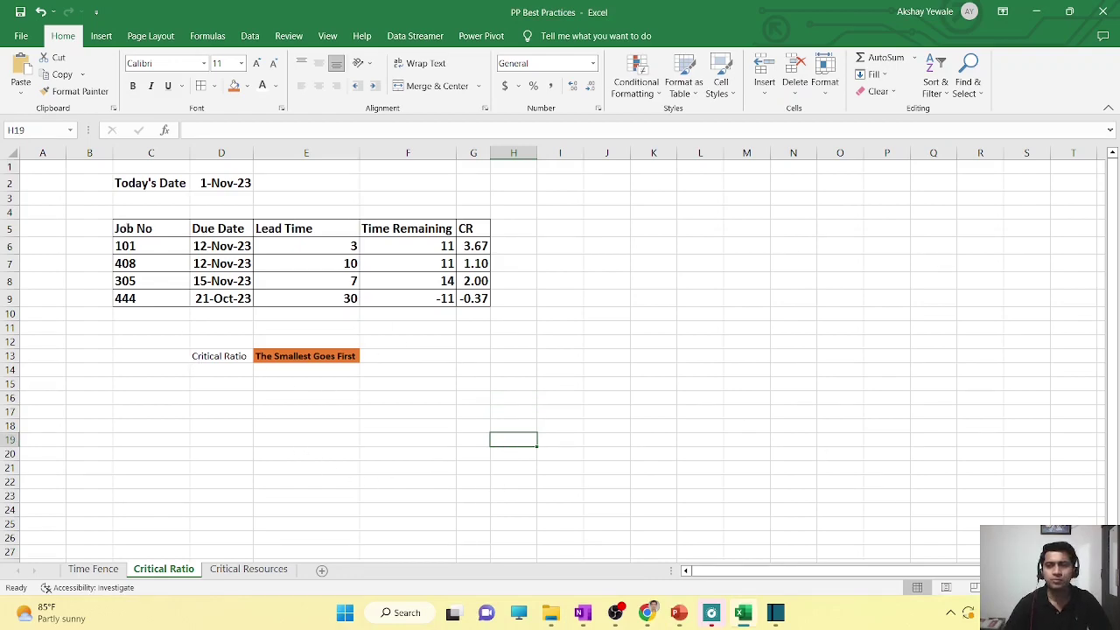
key("ctrl+alt+equal")
key("ctrl+alt+equal")
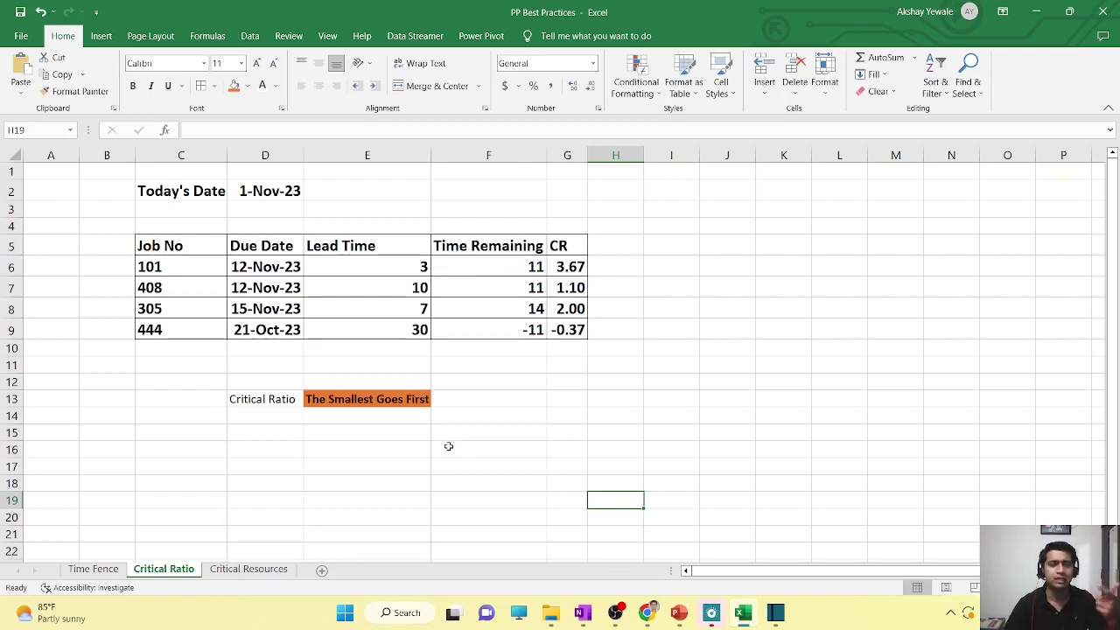
- Enter a 'Priority' header in H5 and give H5:H9 all borders
left_click(616, 246)
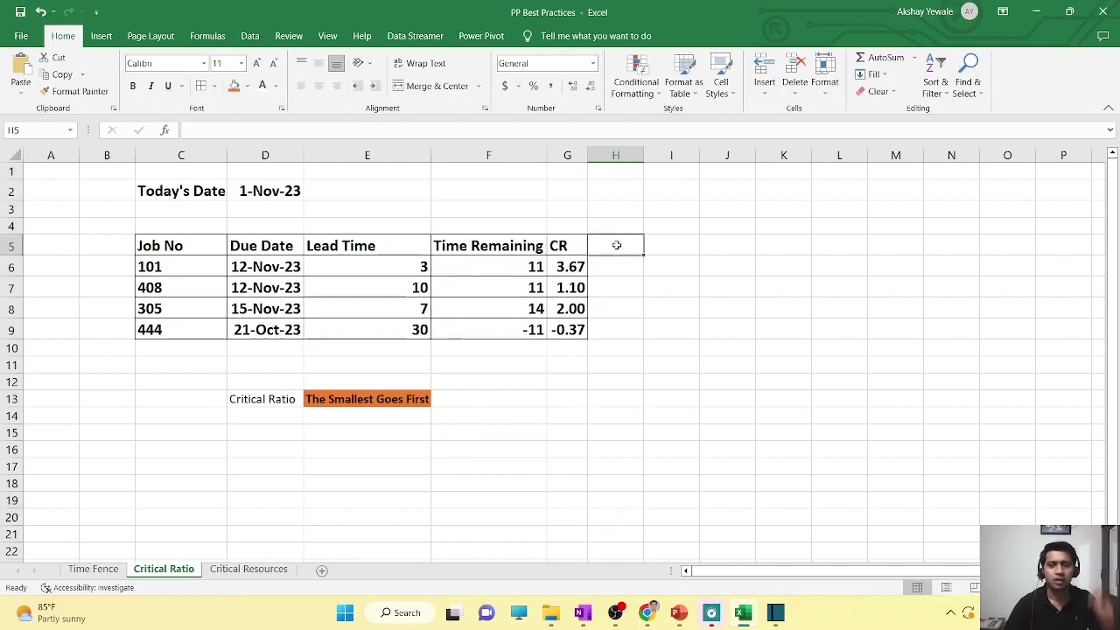
type("Pri")
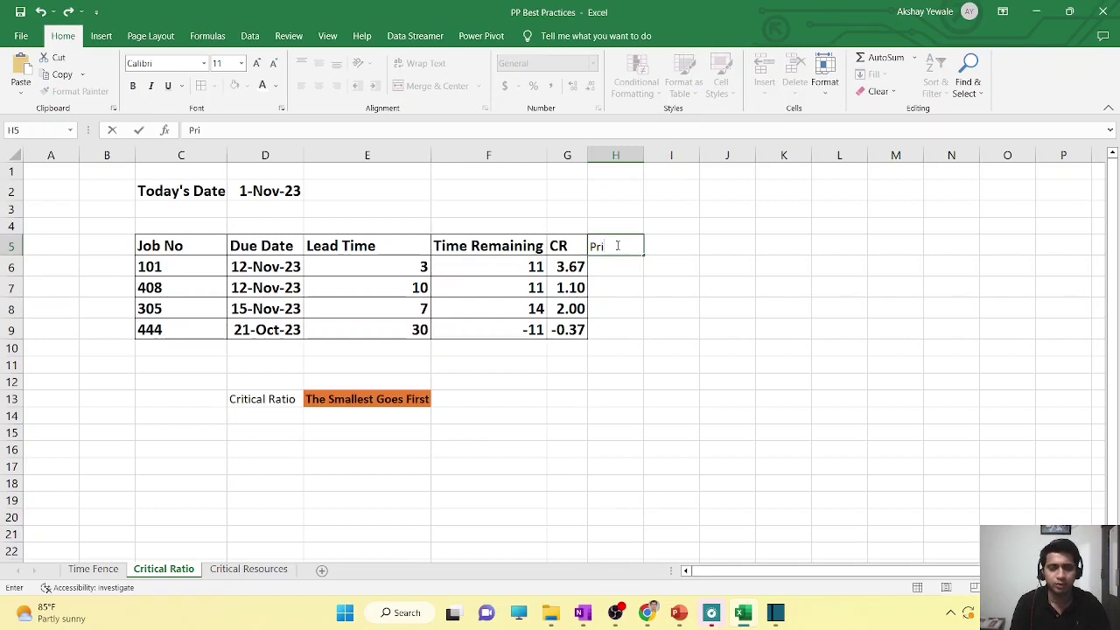
type("ority")
key("ctrl+Return")
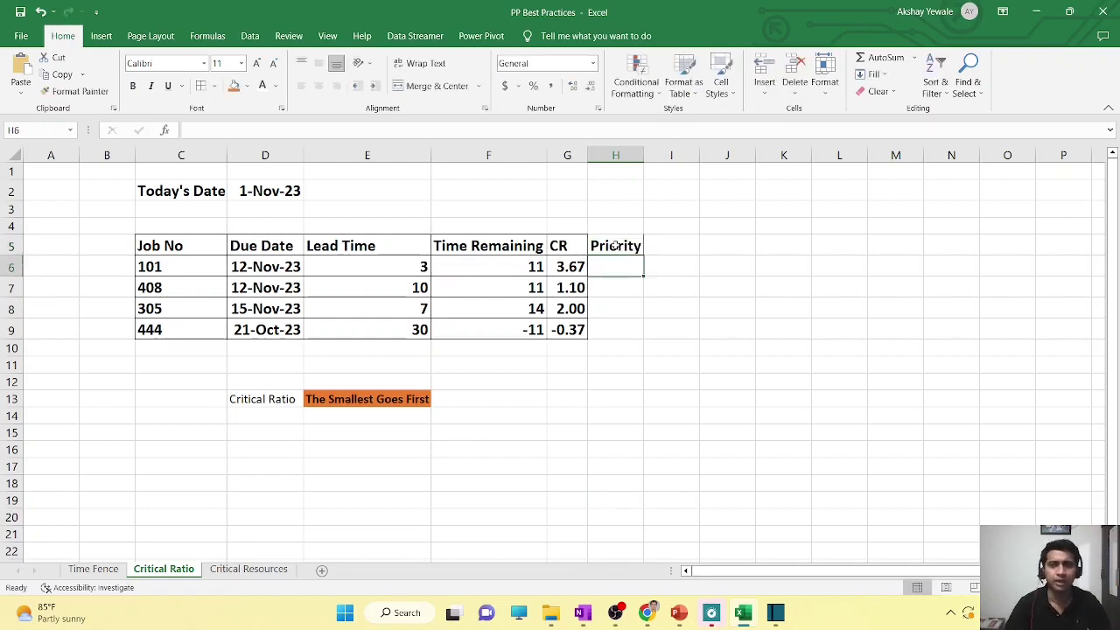
left_click_drag(618, 248, 610, 335)
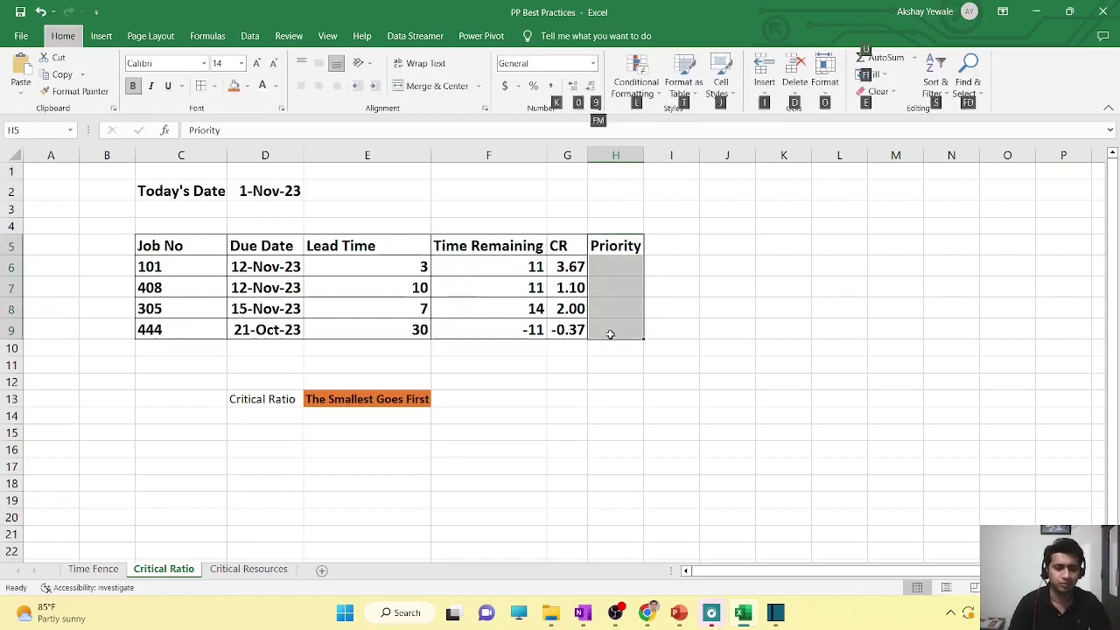
key("Return")
left_click(616, 396)
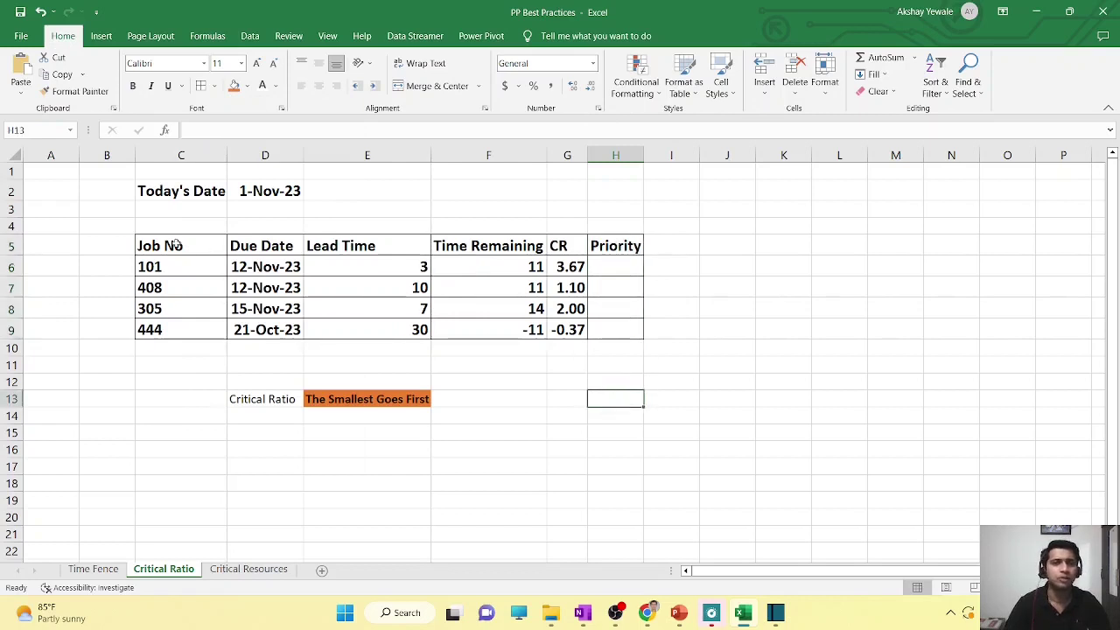
left_click_drag(177, 245, 172, 331)
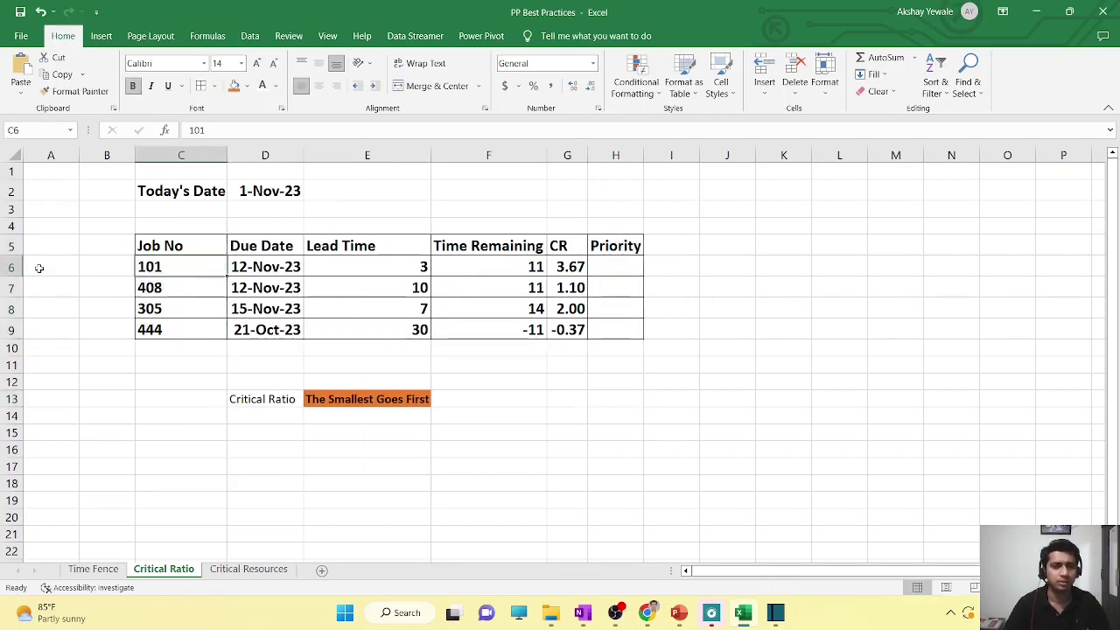
left_click(12, 267)
left_click(166, 294)
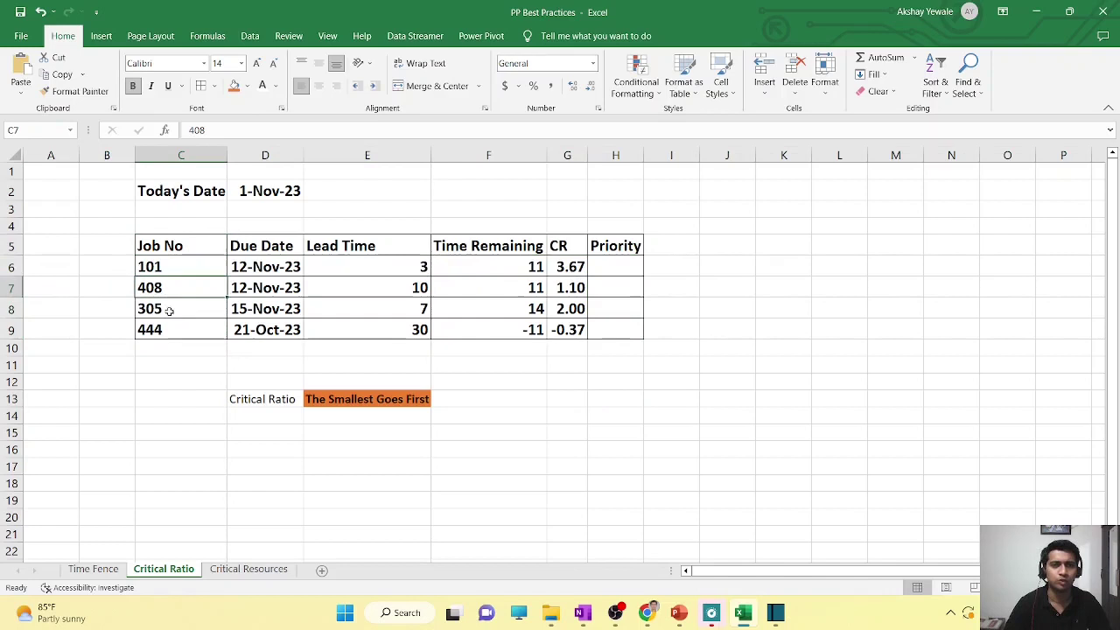
left_click(170, 308)
left_click(168, 329)
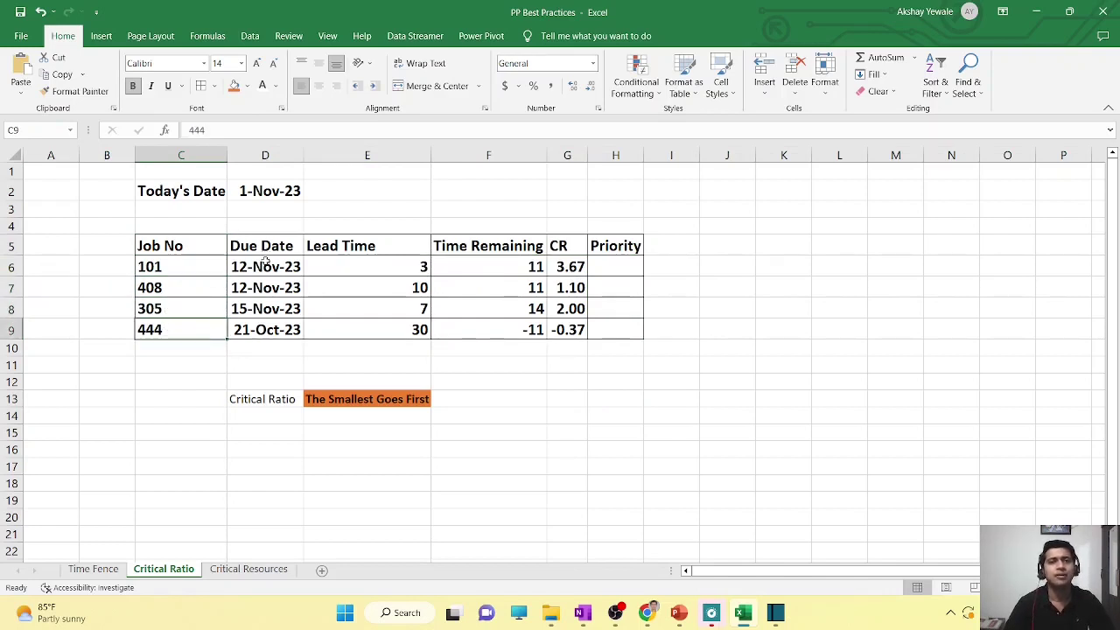
left_click_drag(264, 267, 260, 328)
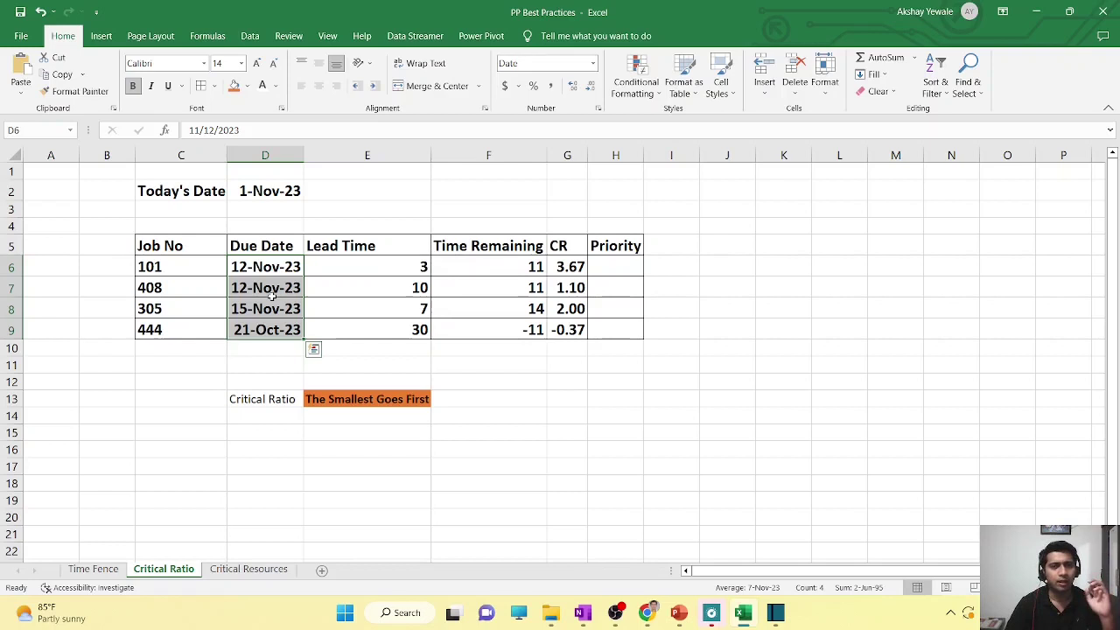
left_click_drag(334, 260, 335, 325)
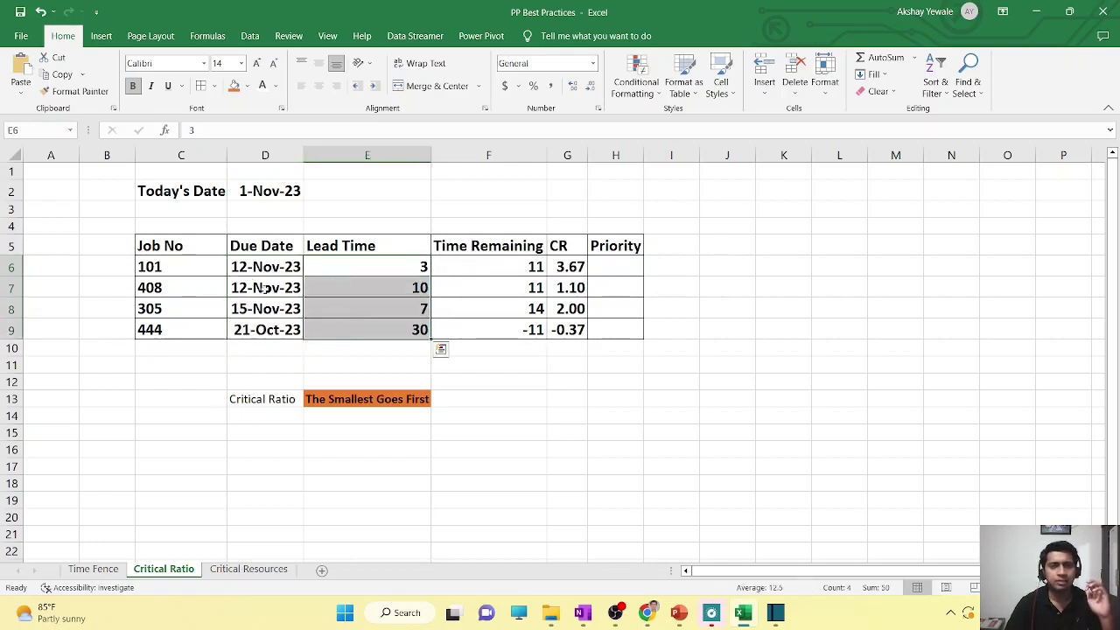
left_click(239, 192)
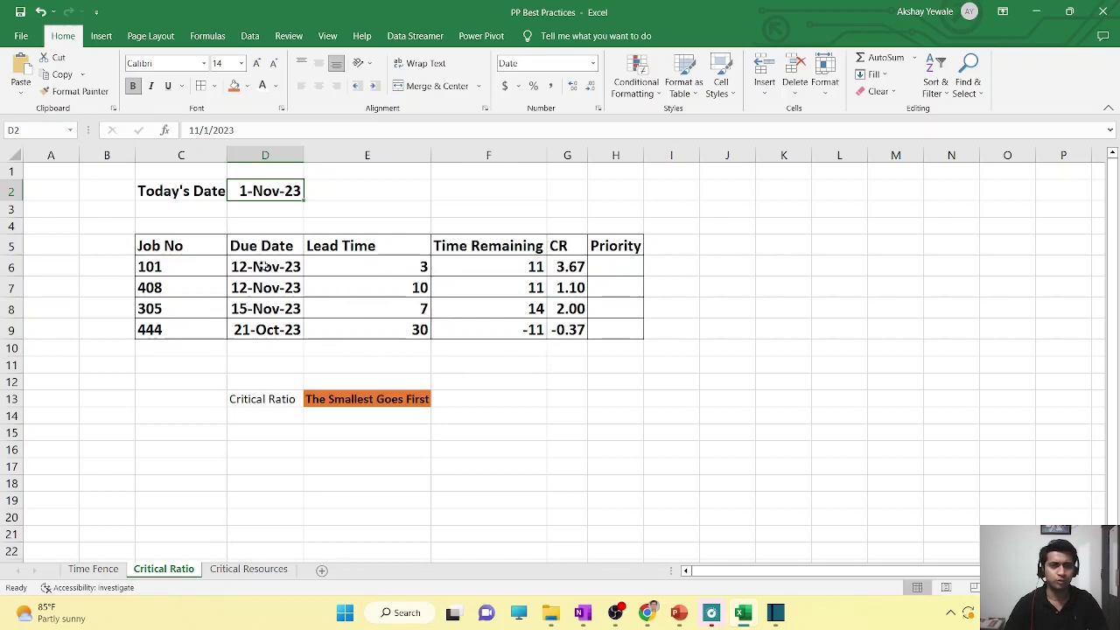
left_click_drag(188, 268, 185, 331)
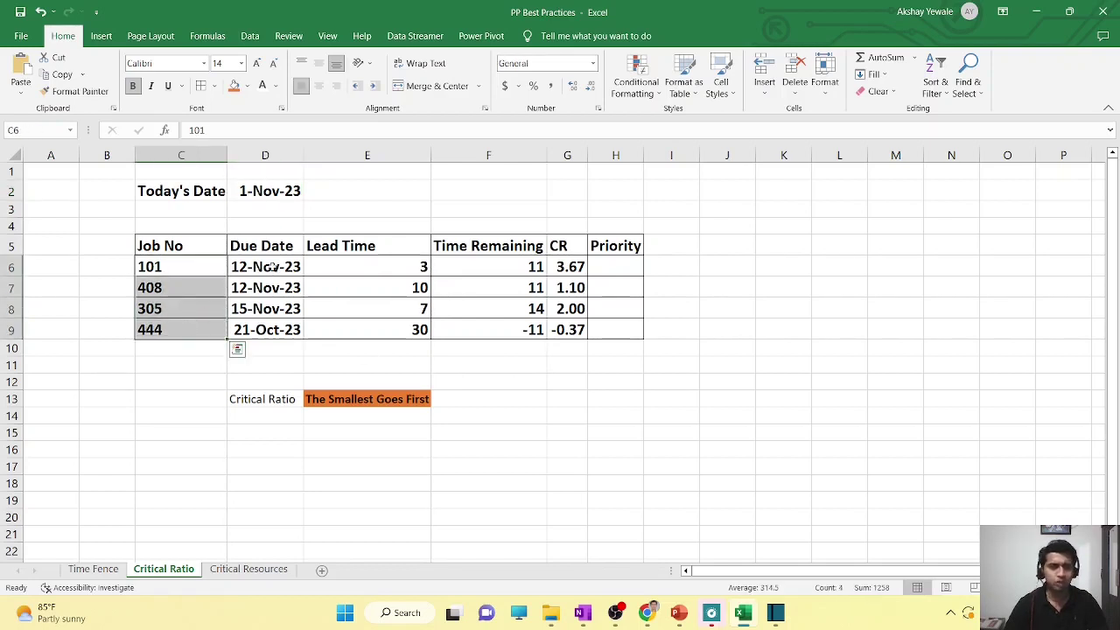
left_click_drag(272, 267, 274, 326)
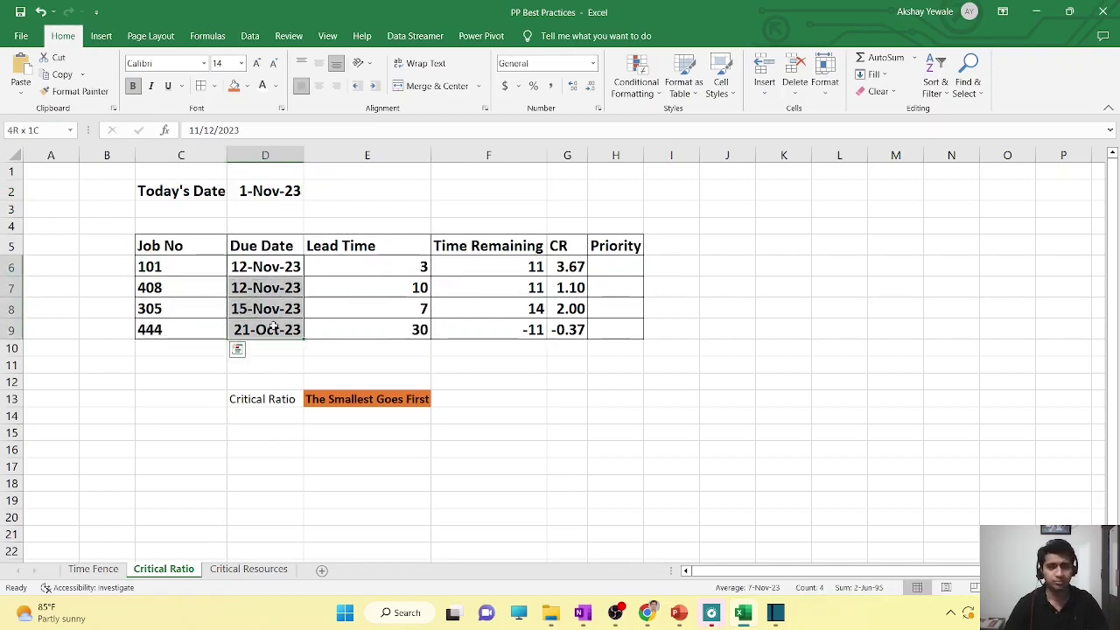
left_click(276, 196)
left_click_drag(373, 264, 371, 326)
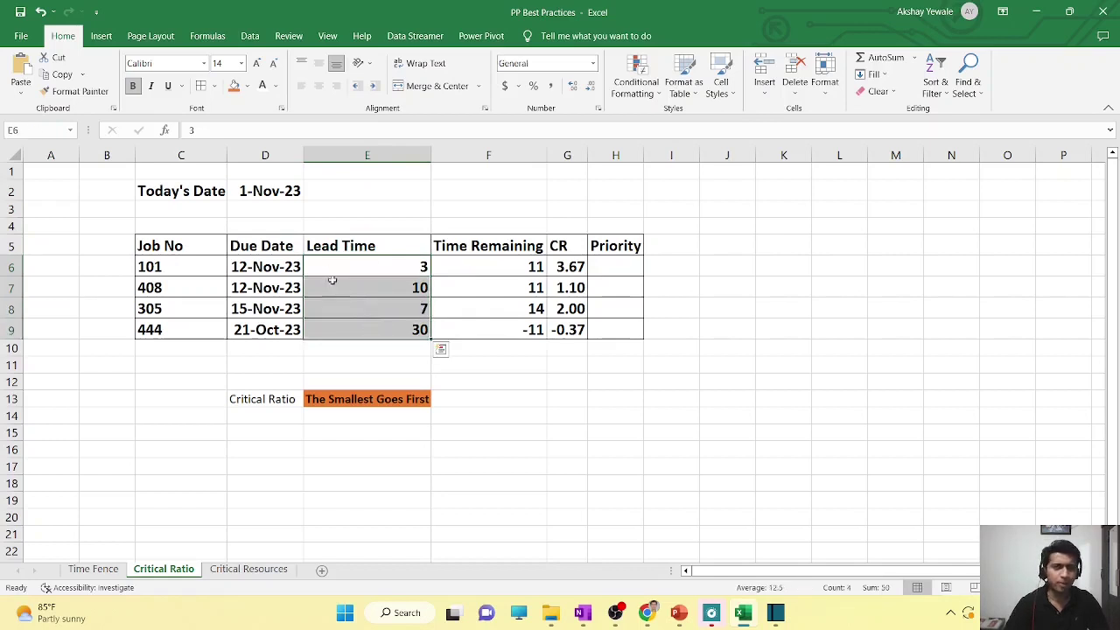
double_click(321, 246)
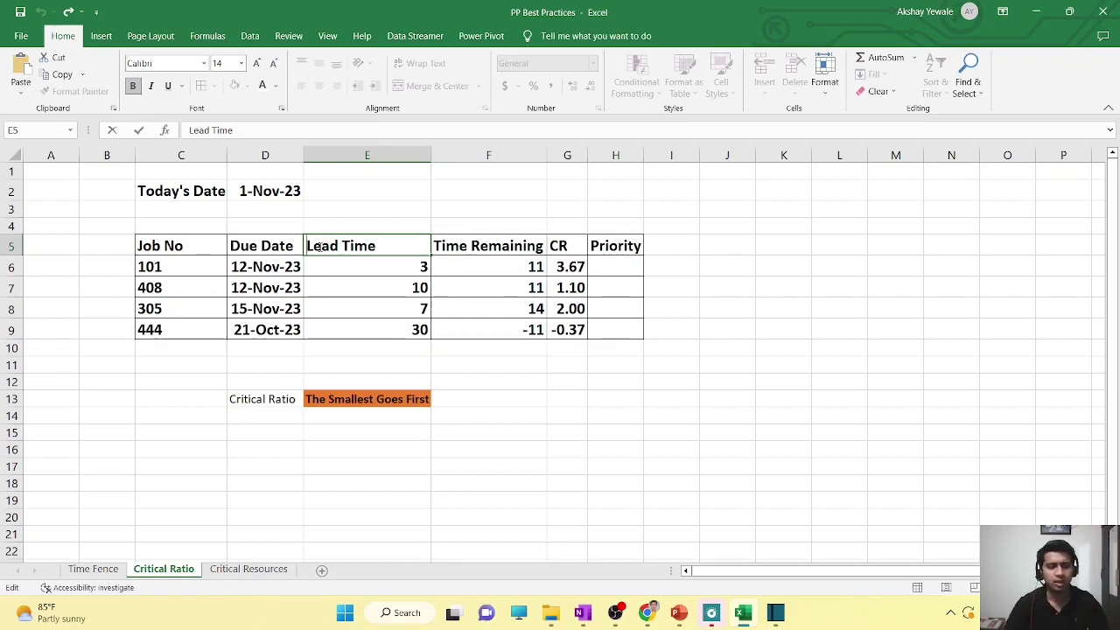
key("Return")
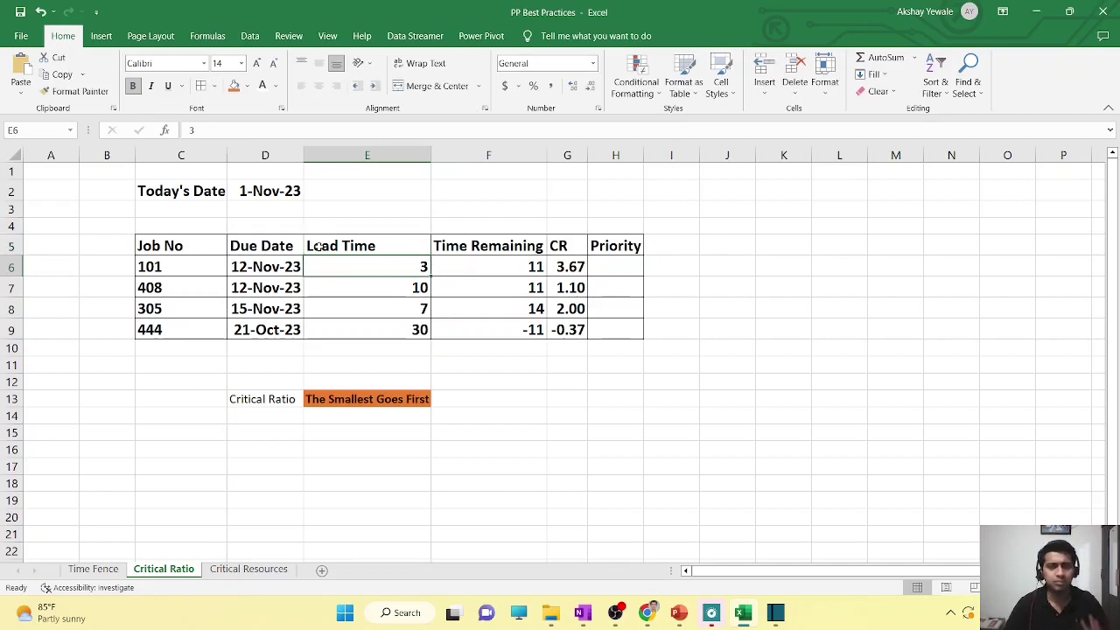
key("Down")
key("Left")
key("Left")
key("Up")
key("Right")
key("shift+Down")
key("ctrl+c")
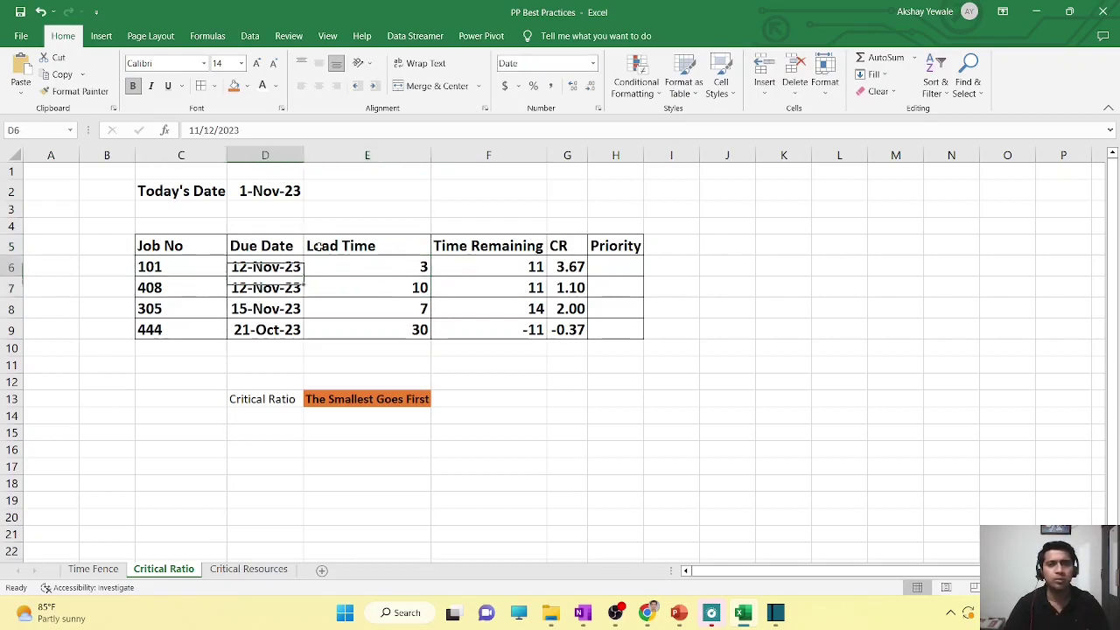
key("Escape")
key("Right")
key("Down")
key("Down")
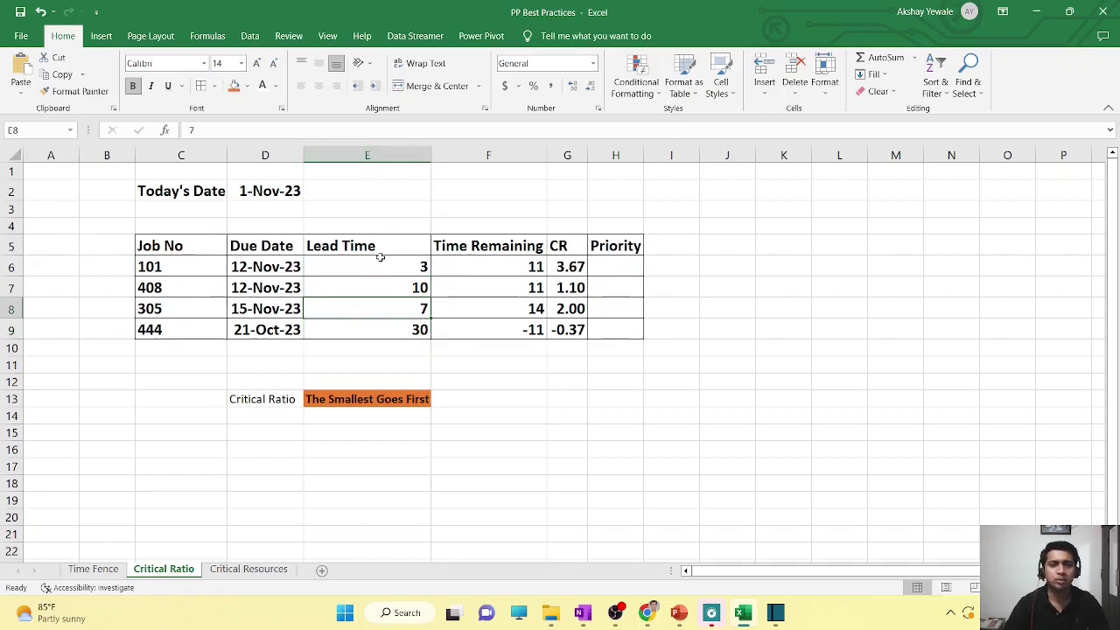
left_click_drag(381, 258, 376, 324)
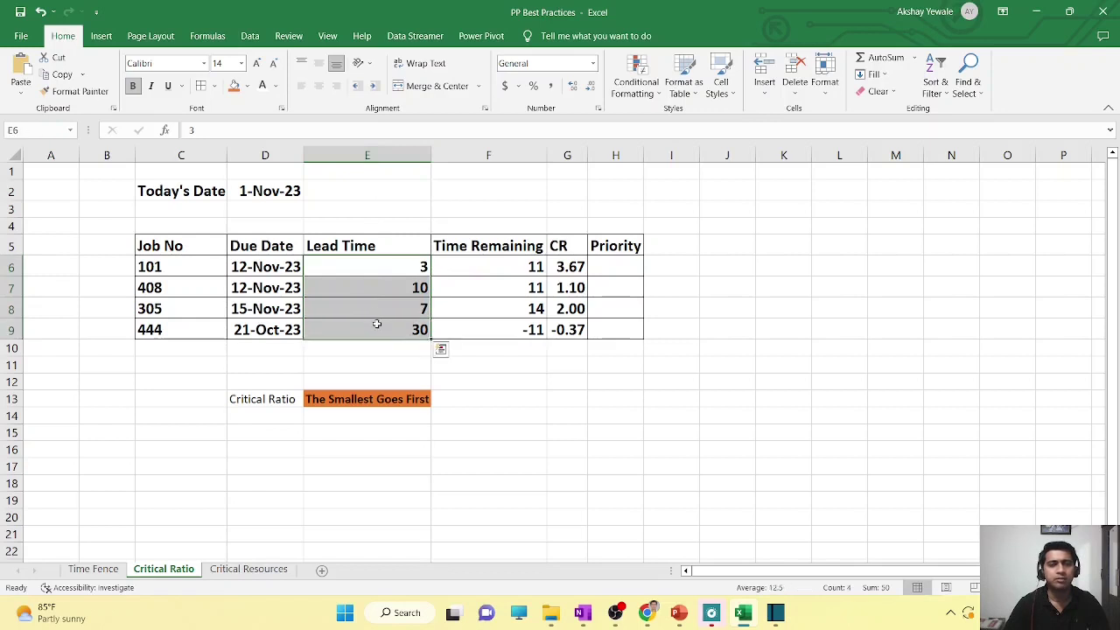
left_click(396, 271)
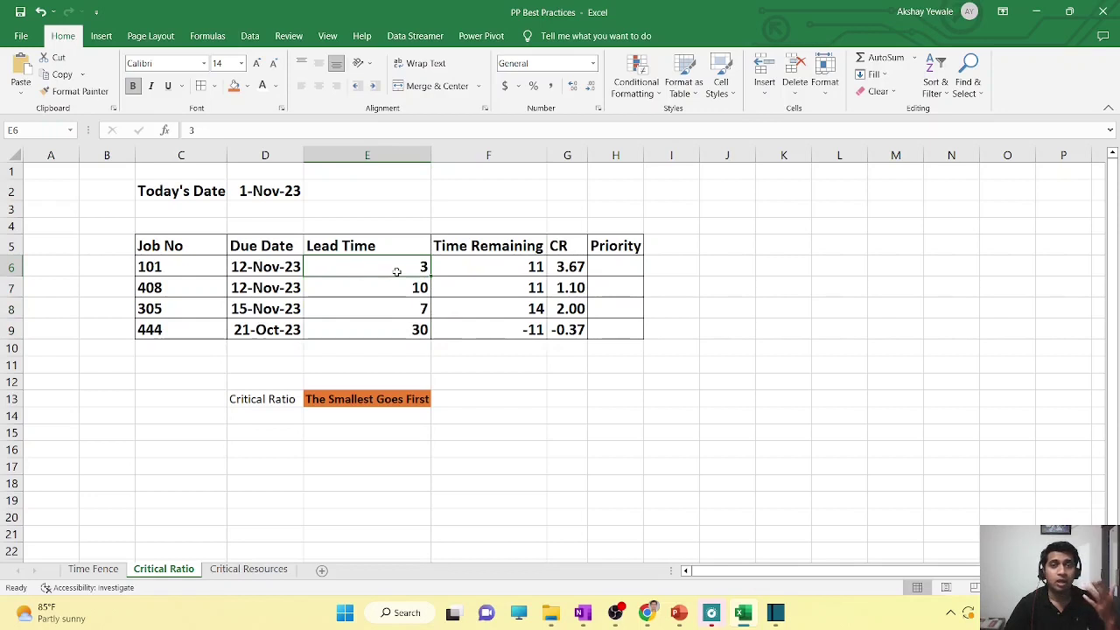
left_click(399, 327)
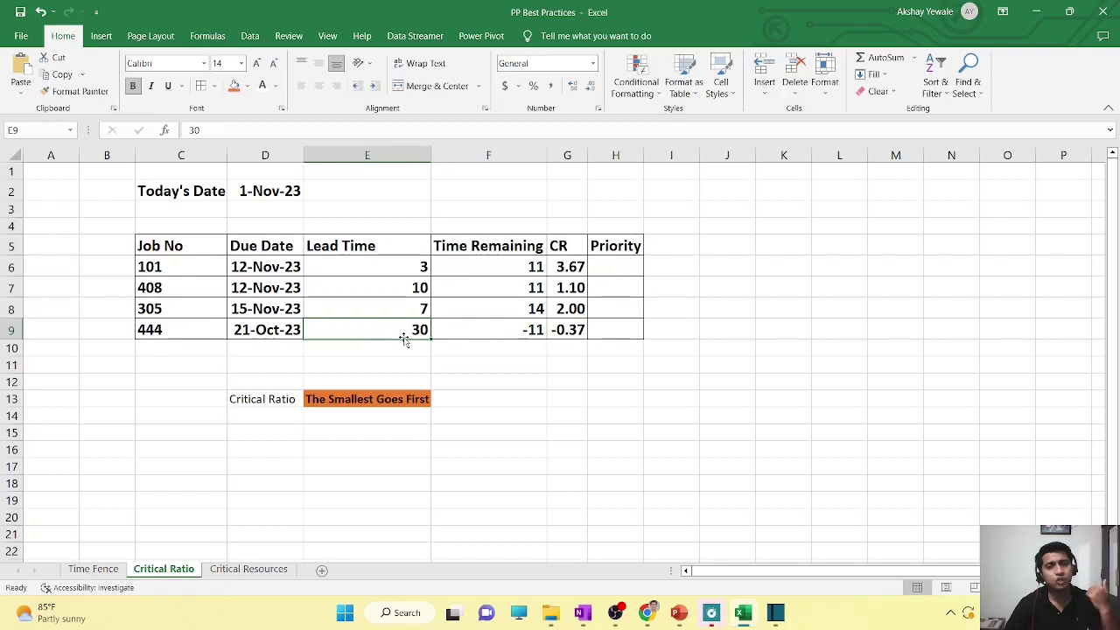
left_click(397, 268)
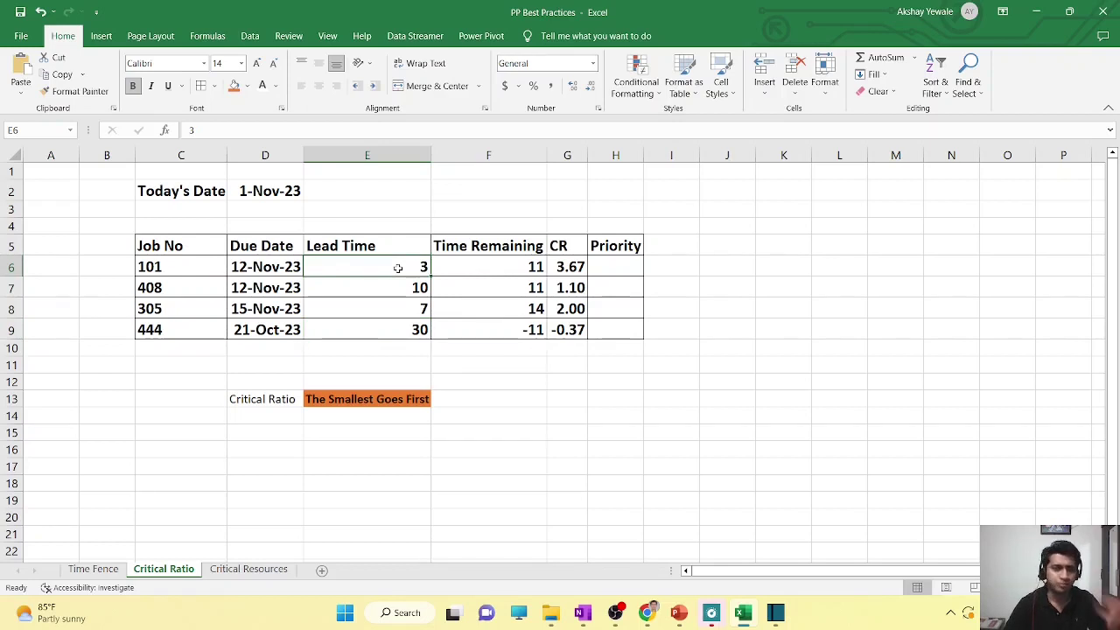
- Review the Time Remaining formulas for jobs 101 and 408, which subtract today's date in $D$2
left_click(488, 264)
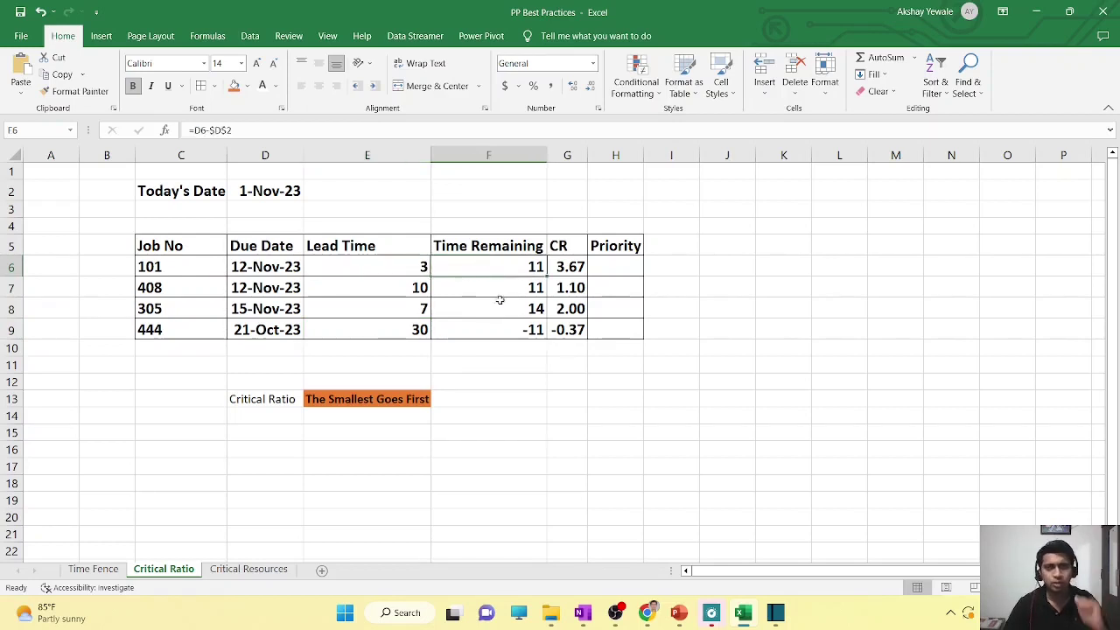
key("F2")
key("Escape")
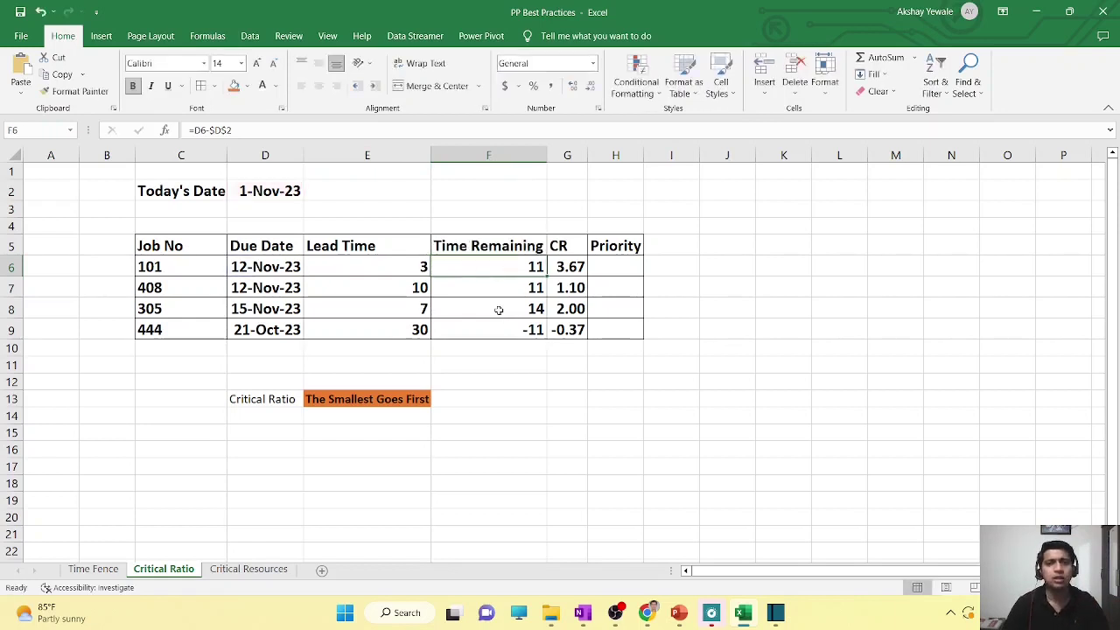
key("F2")
key("Escape")
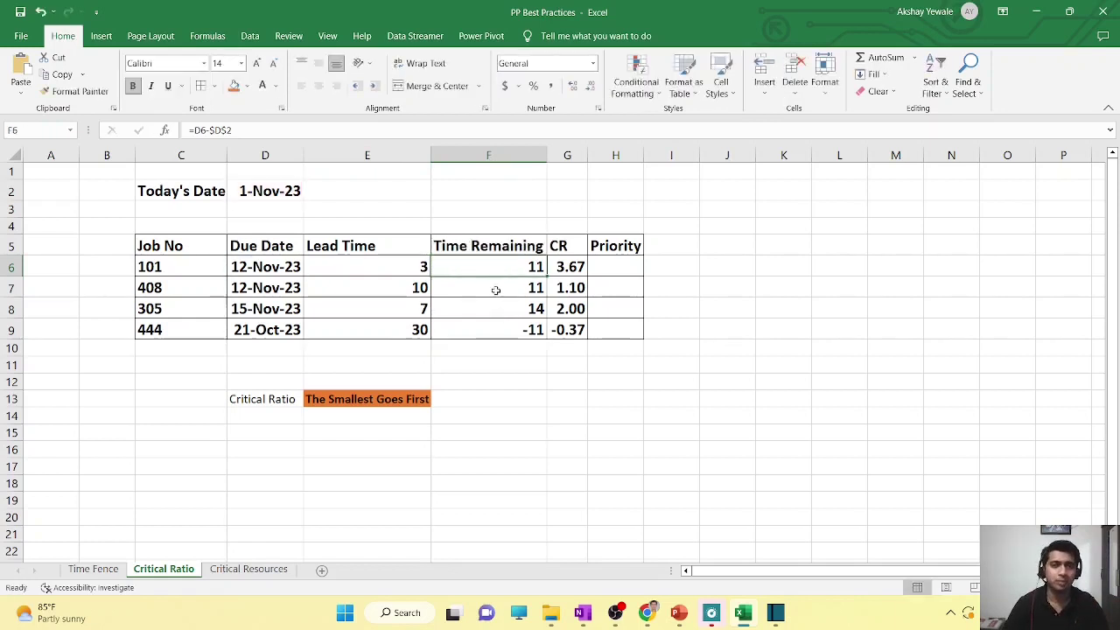
left_click(495, 290)
key("F2")
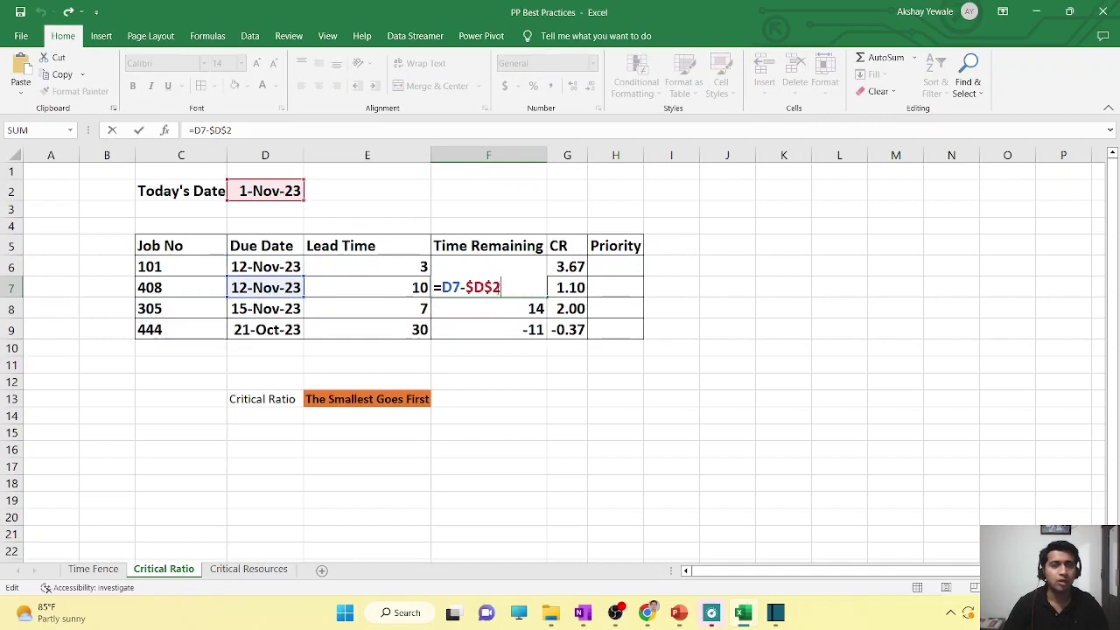
key("Escape")
- Confirm F8's formula gives 14 days, then select the Time Remaining values and column F
left_click(497, 300)
key("F2")
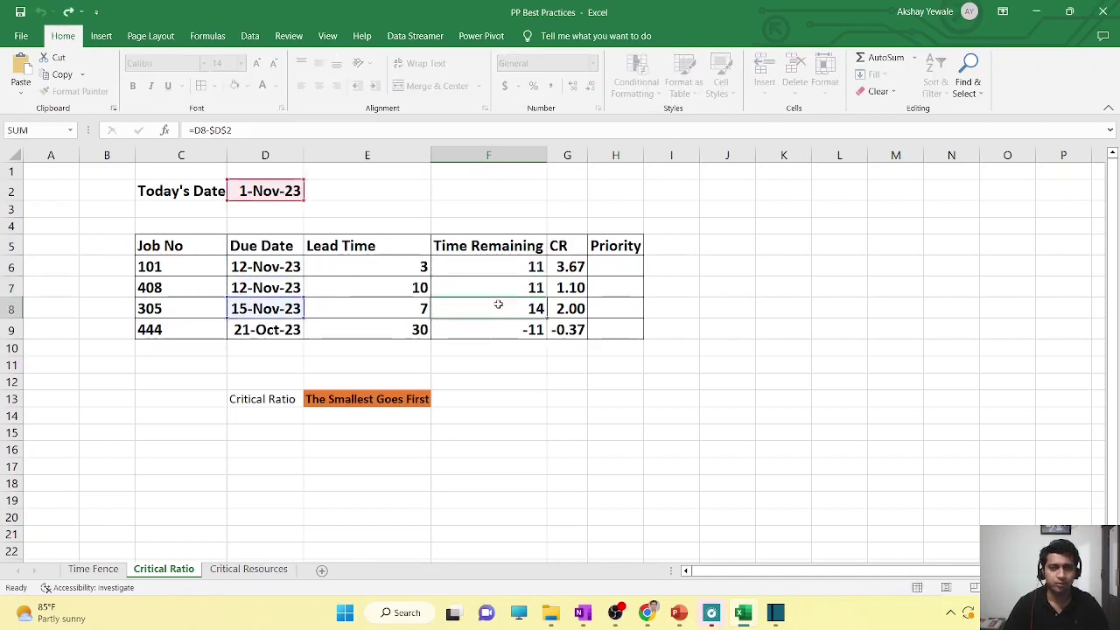
key("Escape")
key("F2")
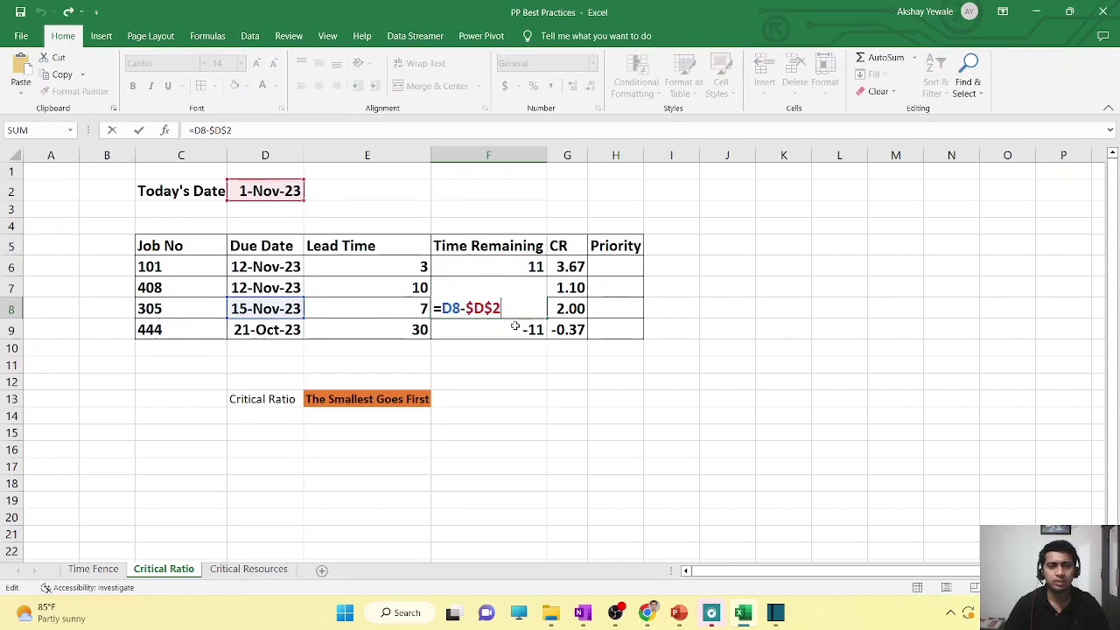
key("Escape")
left_click_drag(507, 271, 508, 331)
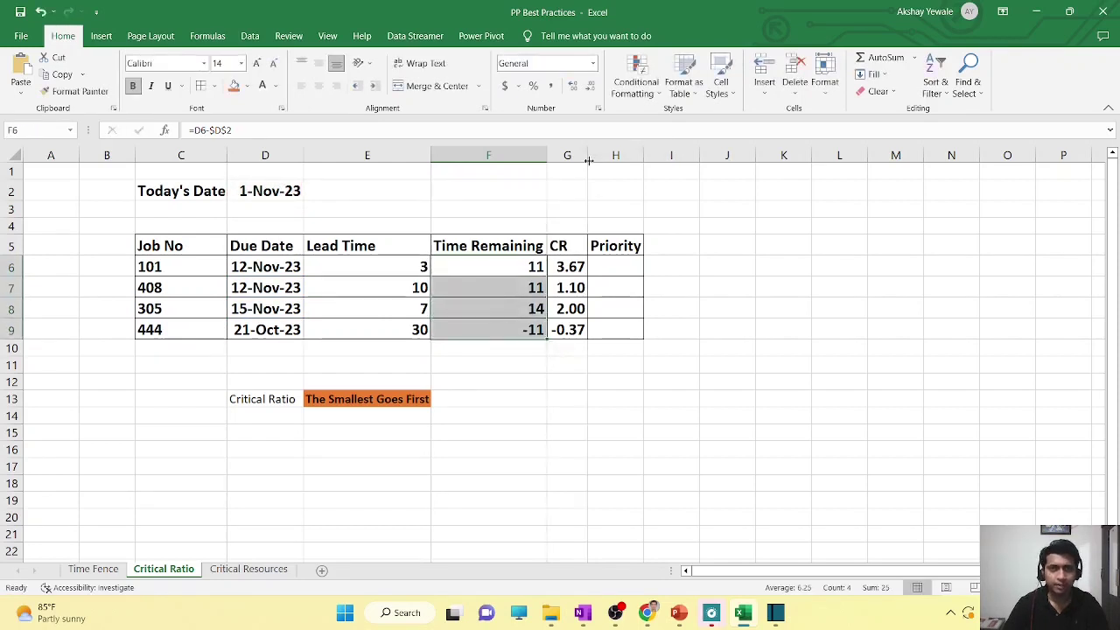
left_click(568, 267)
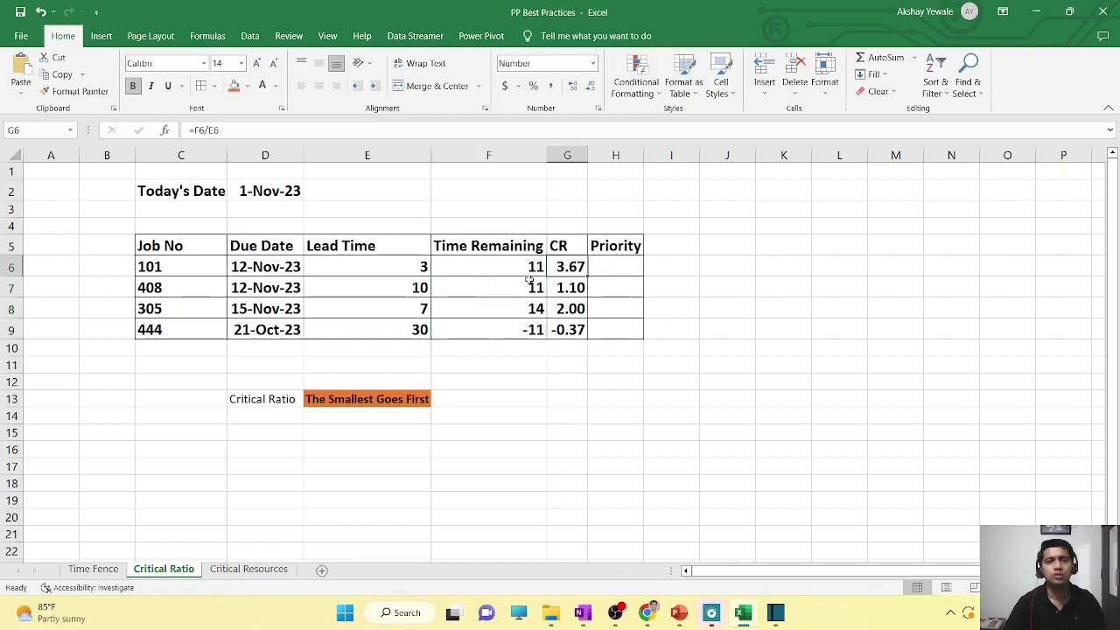
left_click(493, 155)
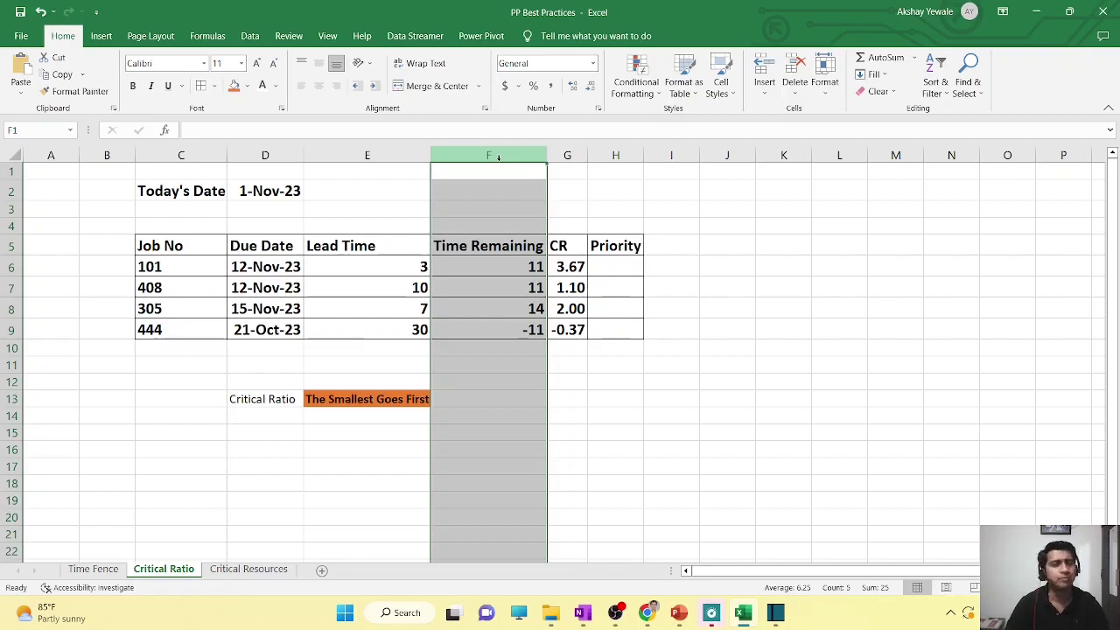
- Show G6's CR formula =F6/E6 and widen column G to fit
left_click(580, 269)
double_click(580, 267)
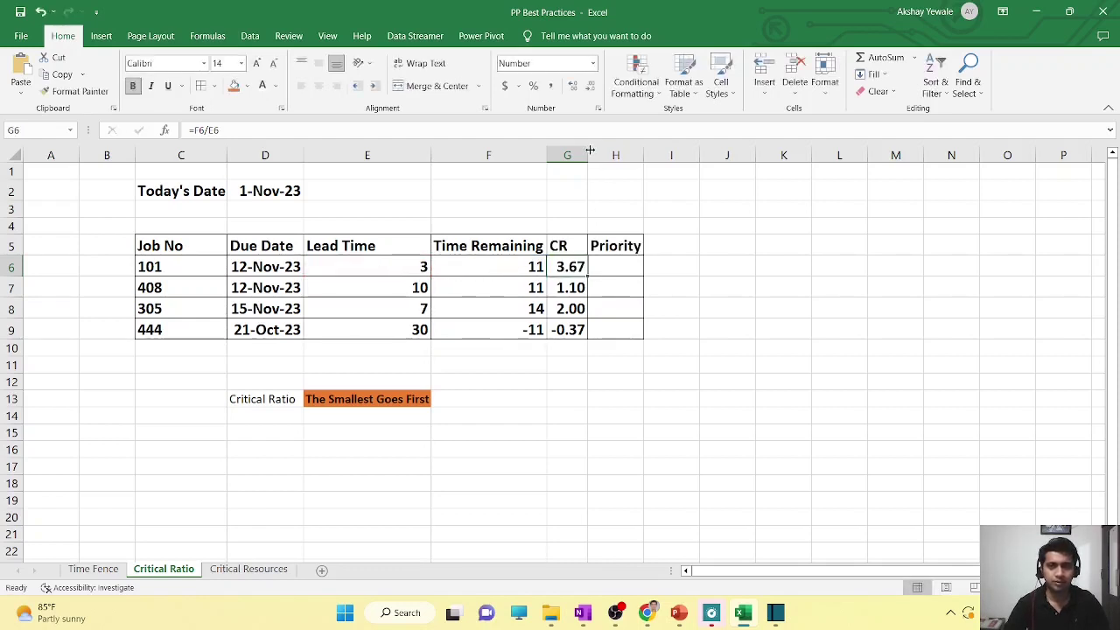
double_click(587, 155)
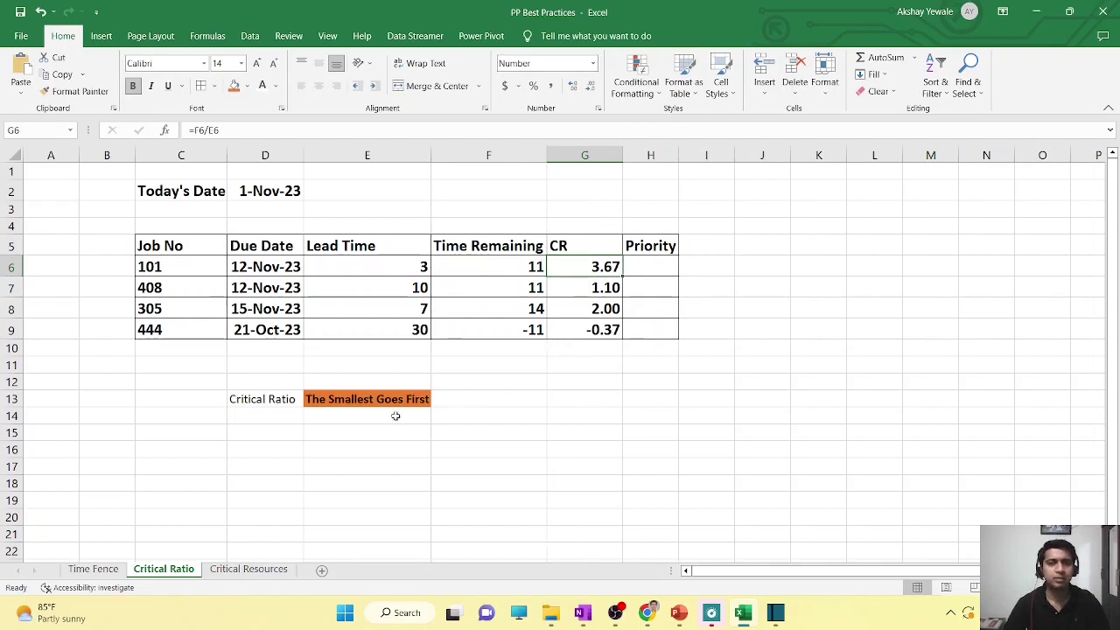
- Make the Critical Ratio note in D13:E13 bold and increase its font to 12 pt
left_click(359, 398)
left_click_drag(274, 399, 335, 399)
key("ctrl+b")
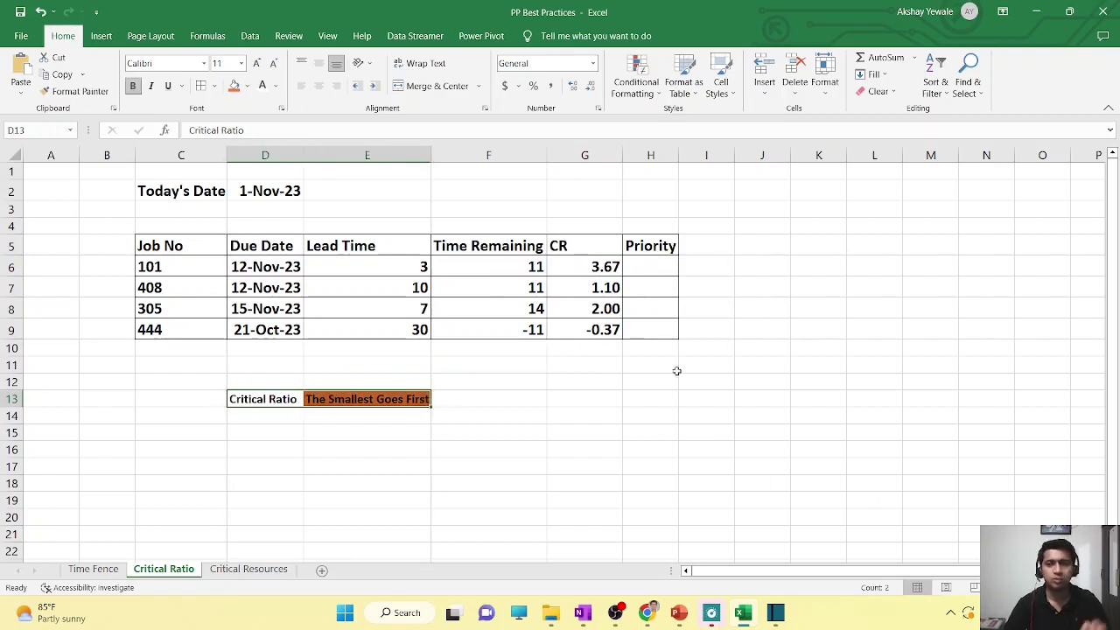
left_click(255, 63)
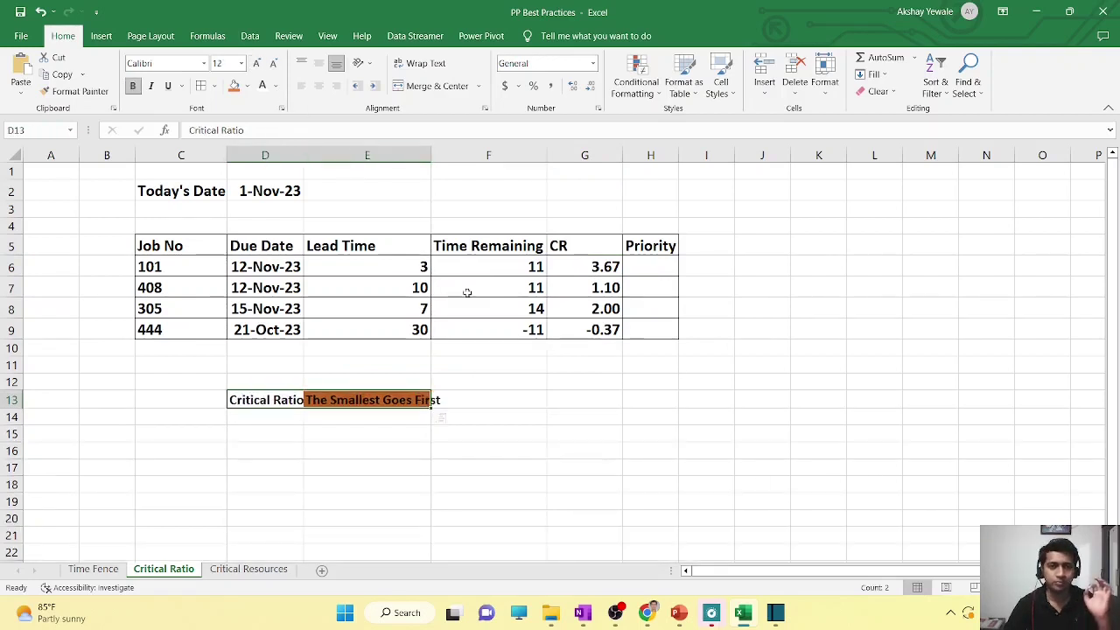
left_click(607, 401)
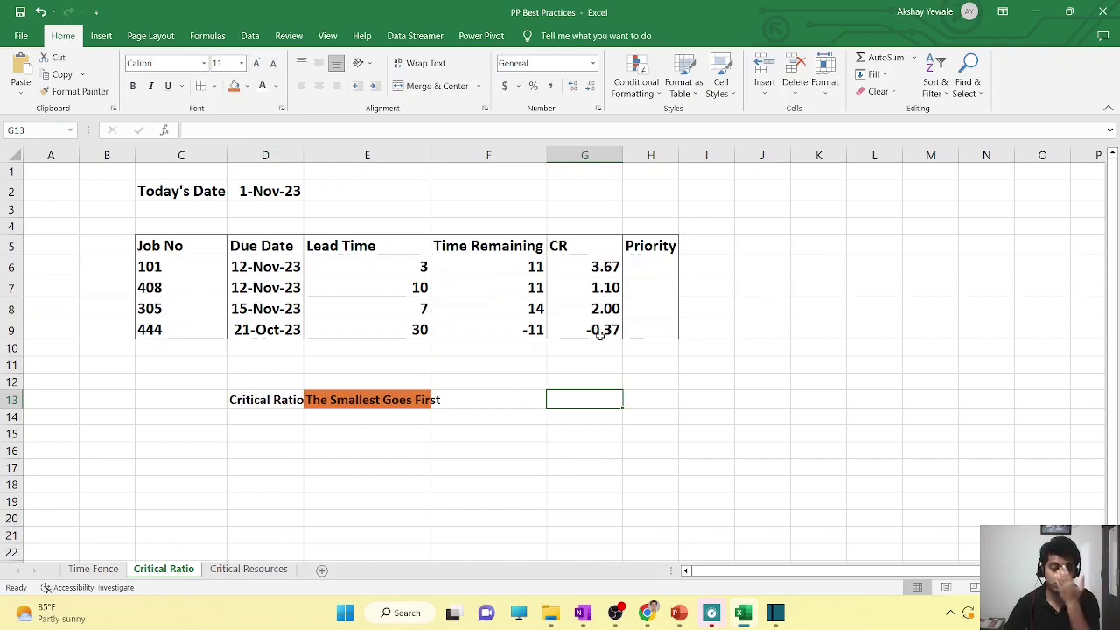
left_click(600, 335)
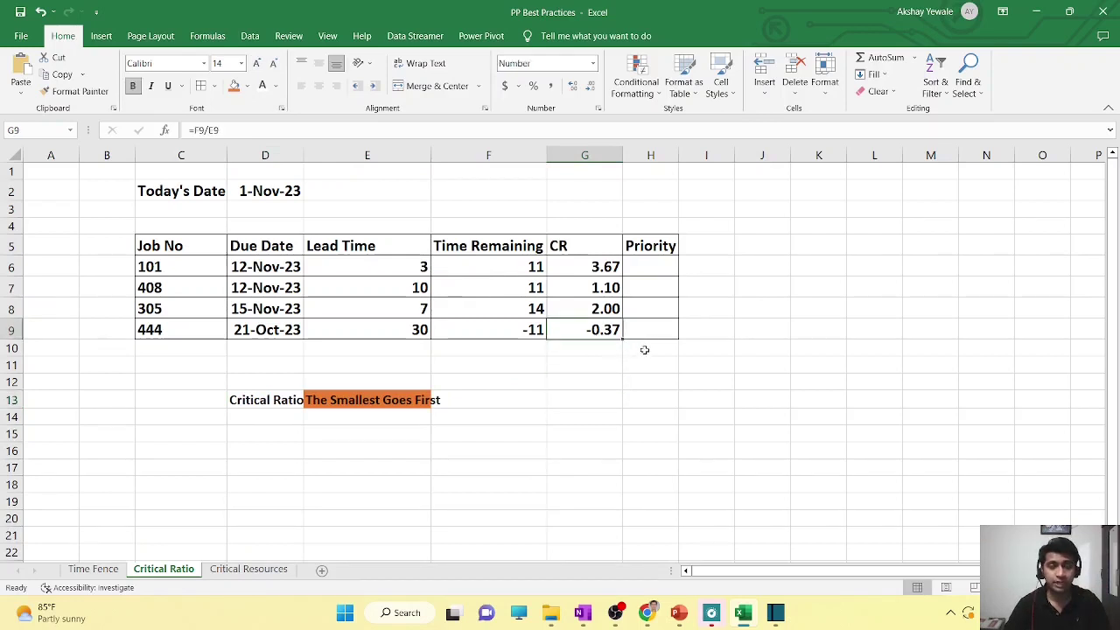
- Enter a bold 1 in H9 as job 444's priority
left_click(655, 335)
type("1")
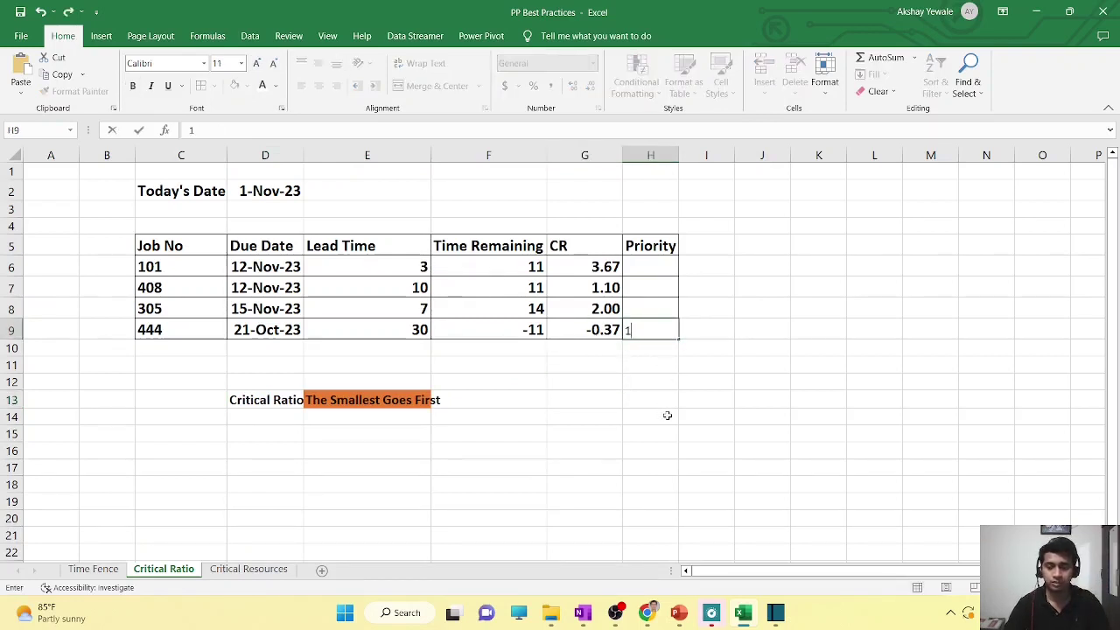
key("Return")
left_click(675, 326)
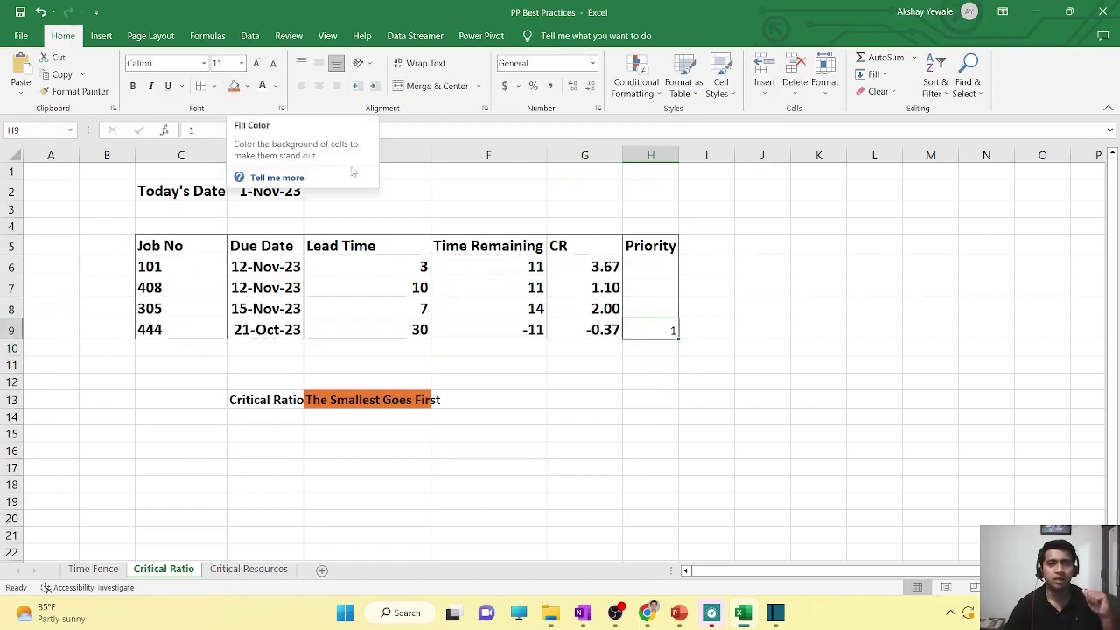
left_click(697, 393)
left_click(660, 331)
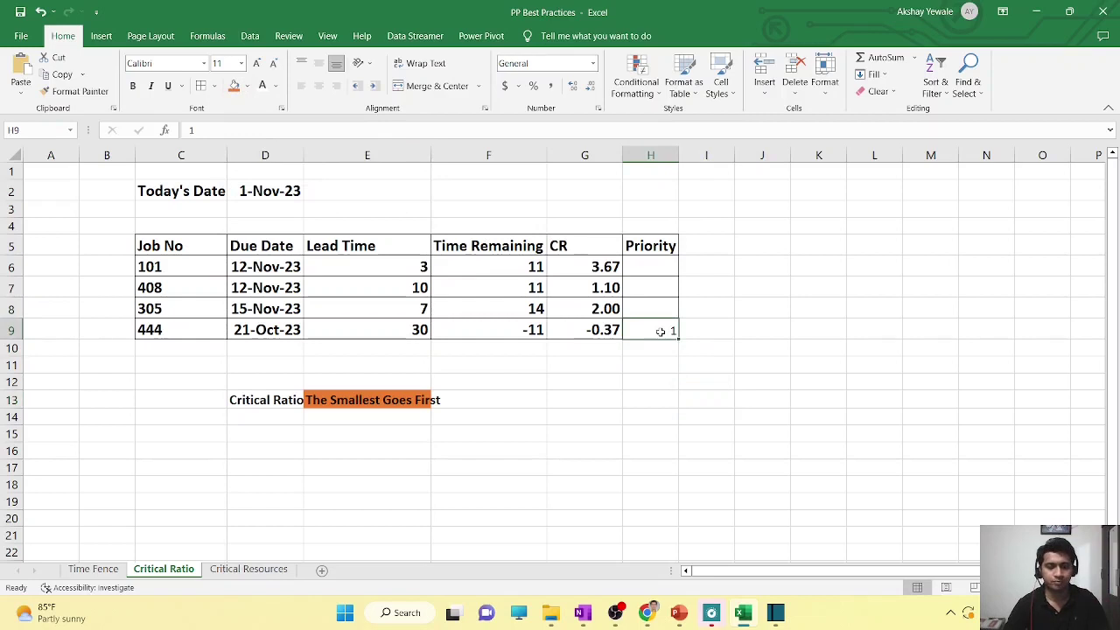
left_click(657, 363)
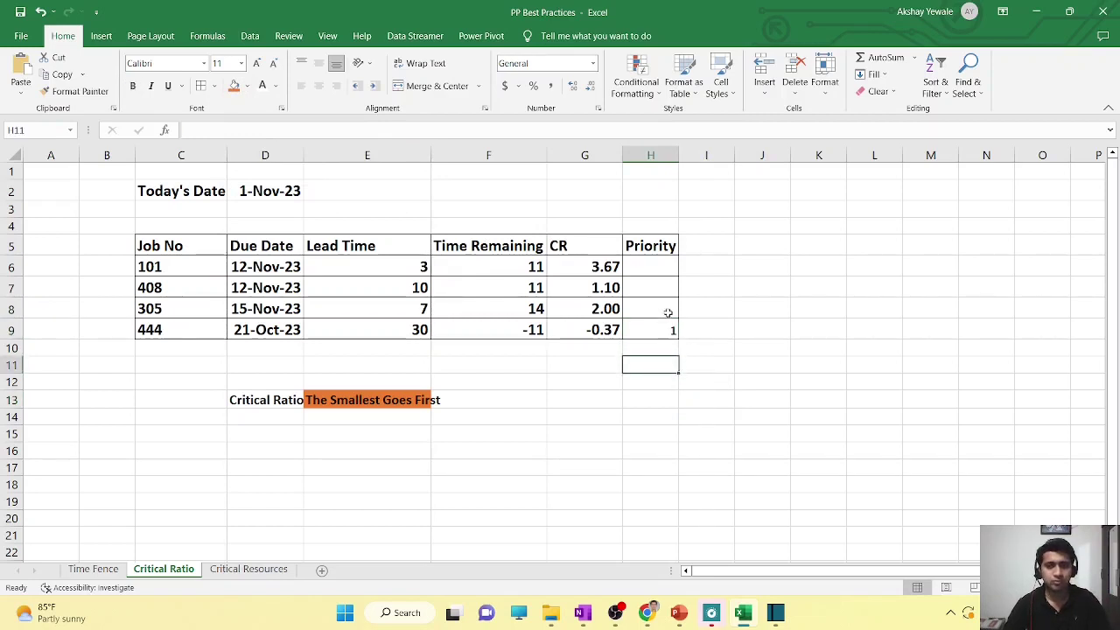
left_click(665, 326)
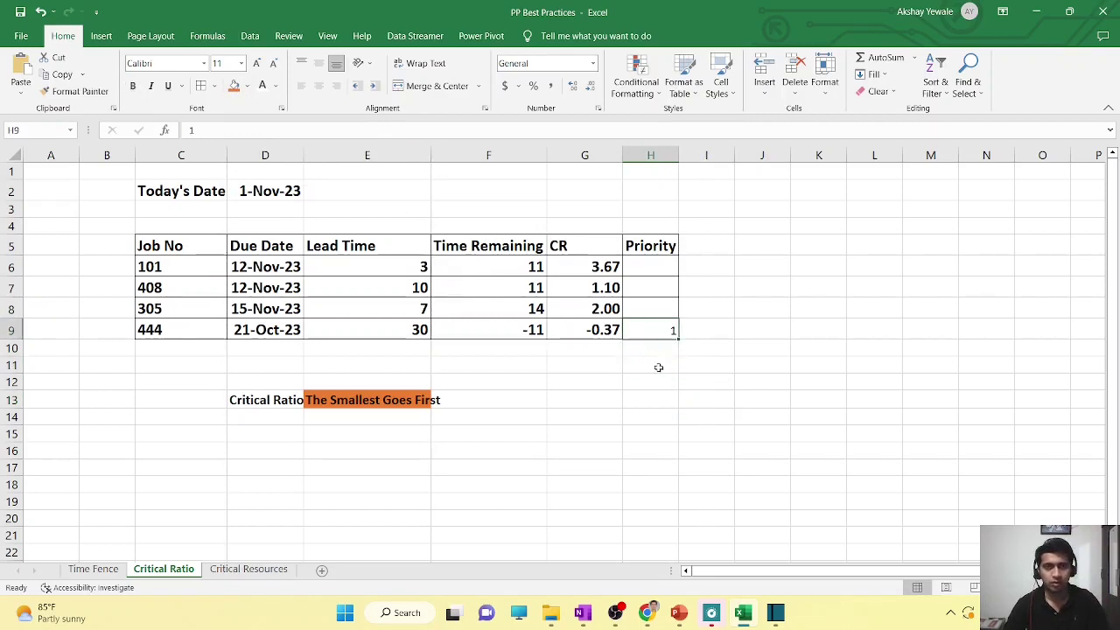
left_click(658, 367)
left_click(655, 328)
key("ctrl+b")
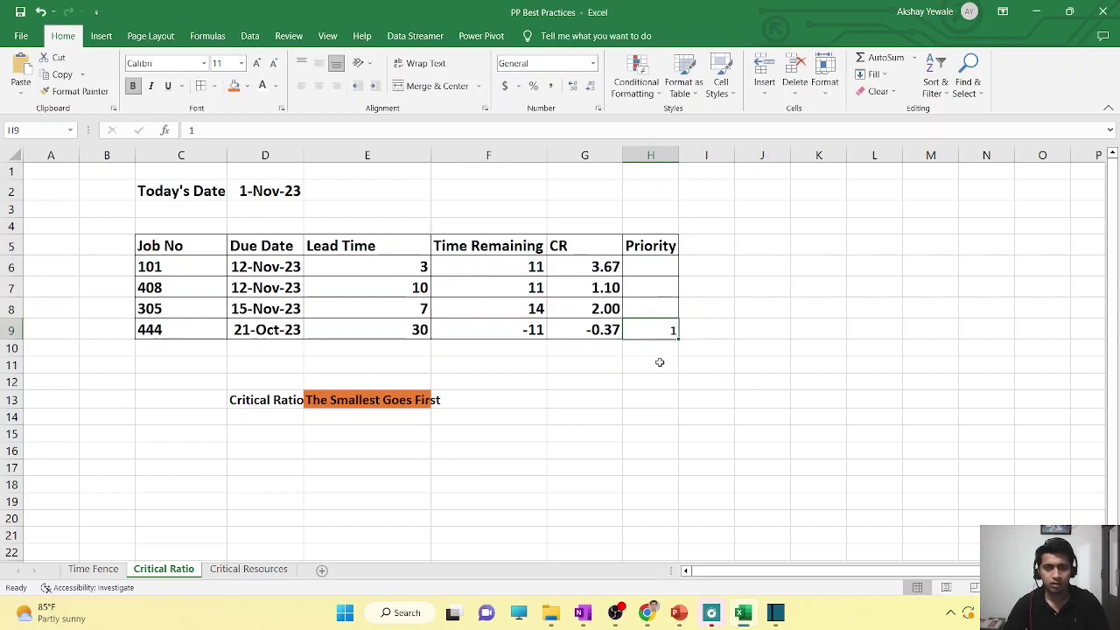
left_click(660, 362)
left_click(655, 329)
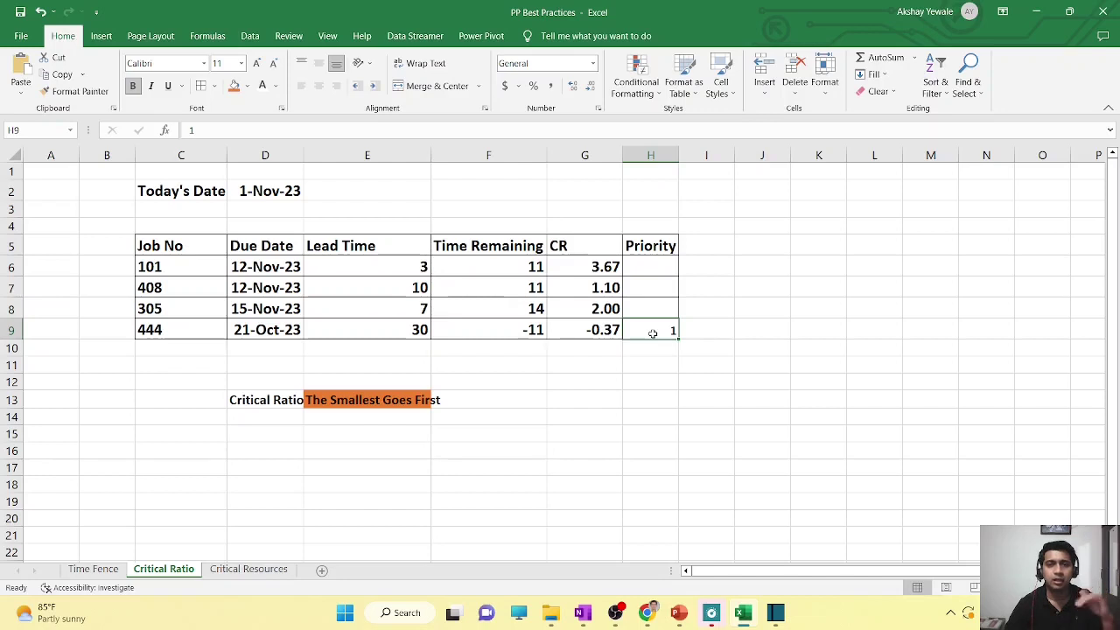
- Enter priority 2 for job 408 in H7 and priority 3 for job 305 in H8
left_click(652, 290)
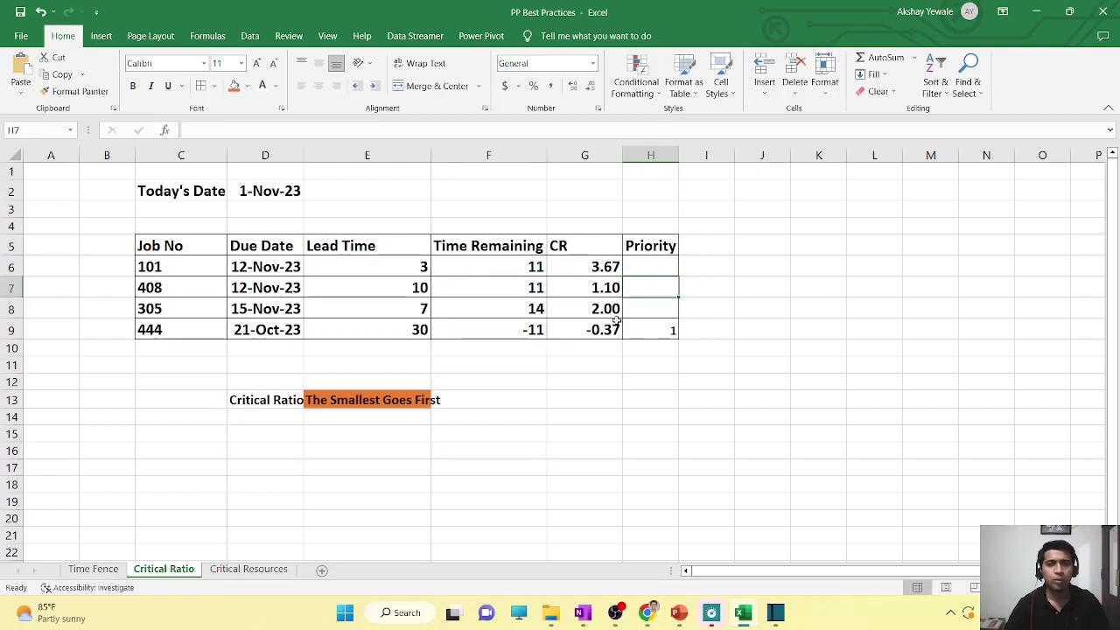
type("2")
key("Return")
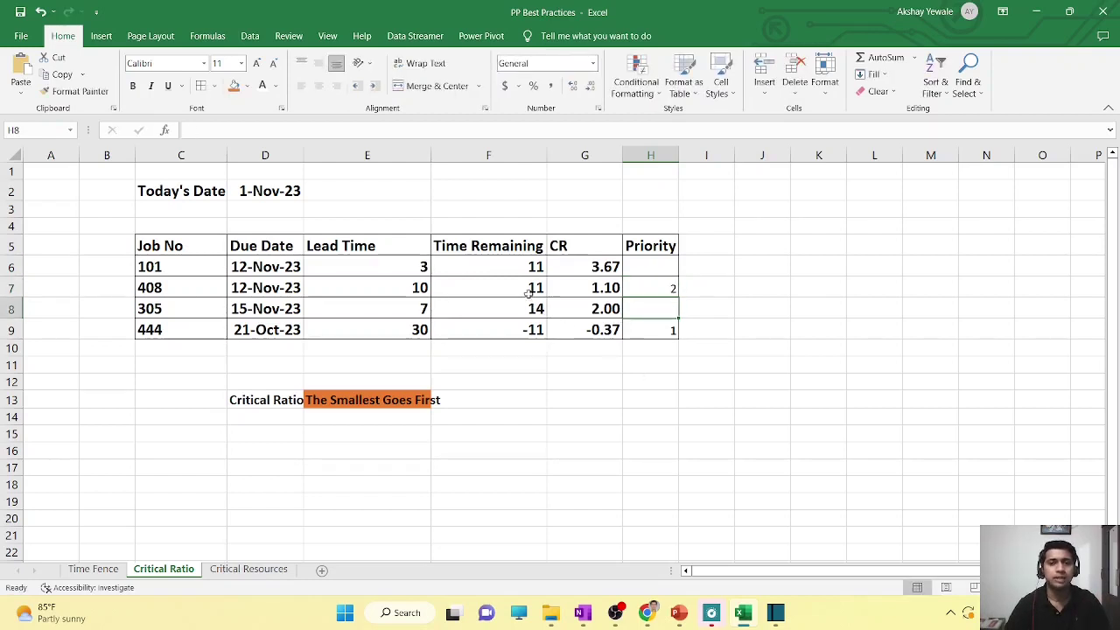
left_click_drag(402, 266, 514, 281)
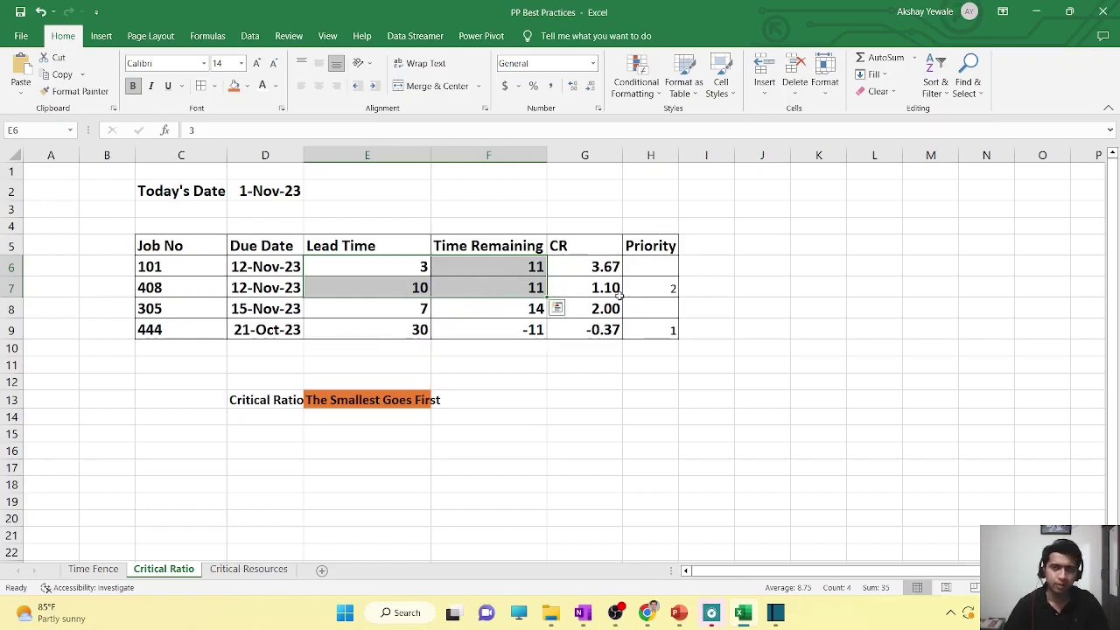
left_click(715, 311)
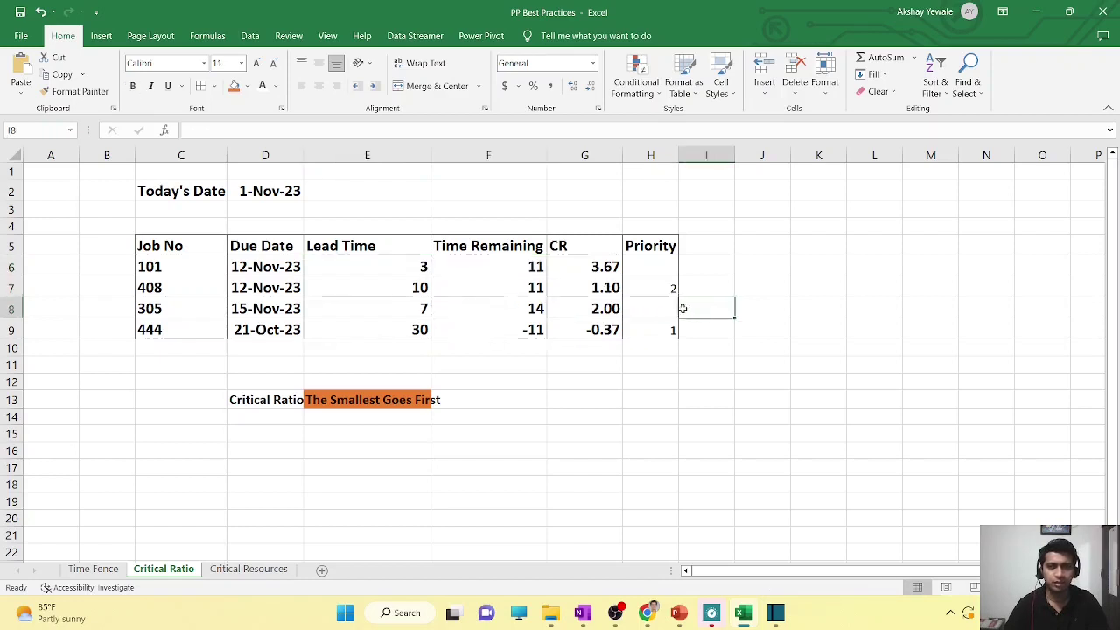
left_click(654, 310)
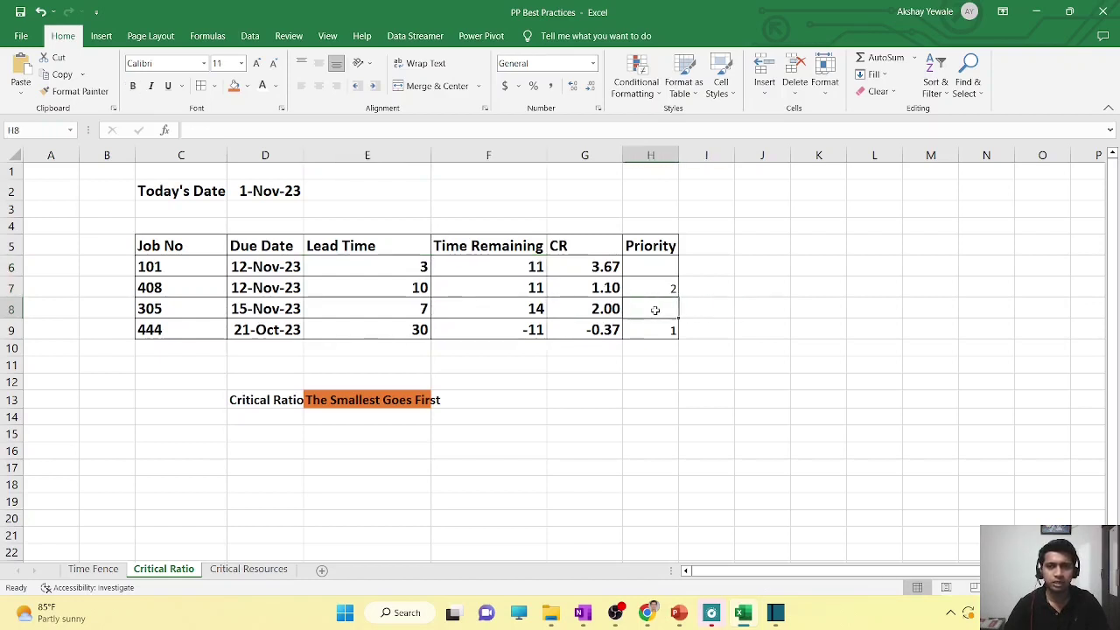
type("3")
left_click(768, 309)
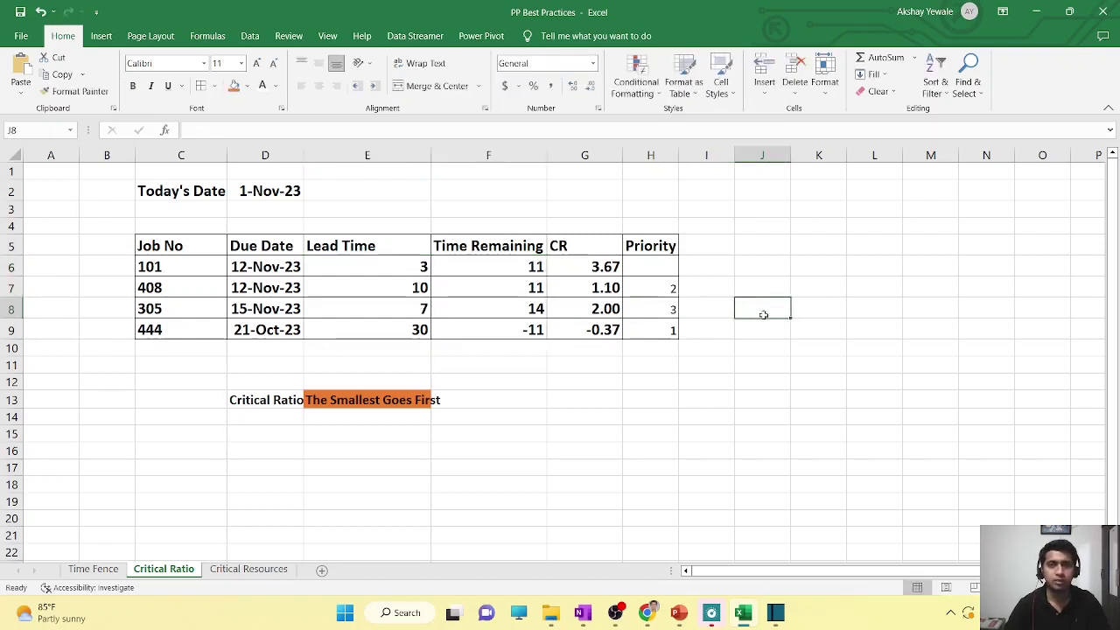
left_click(516, 311)
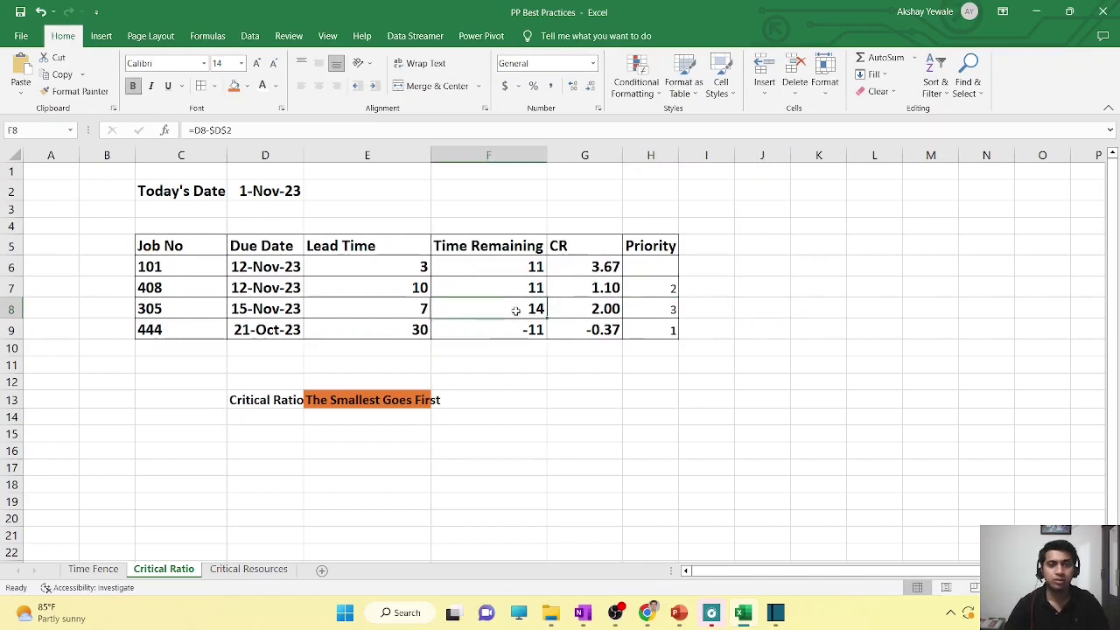
left_click(398, 311)
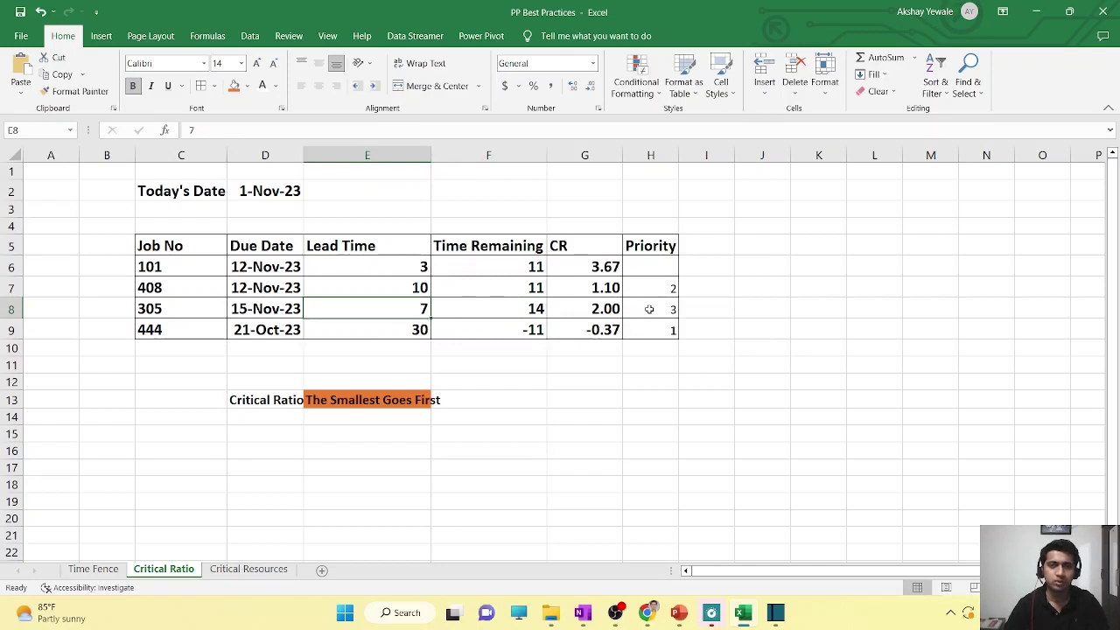
left_click(652, 269)
- Enter priority 4 for job 101 in H6 and select the Priority column H5:H9
type("4")
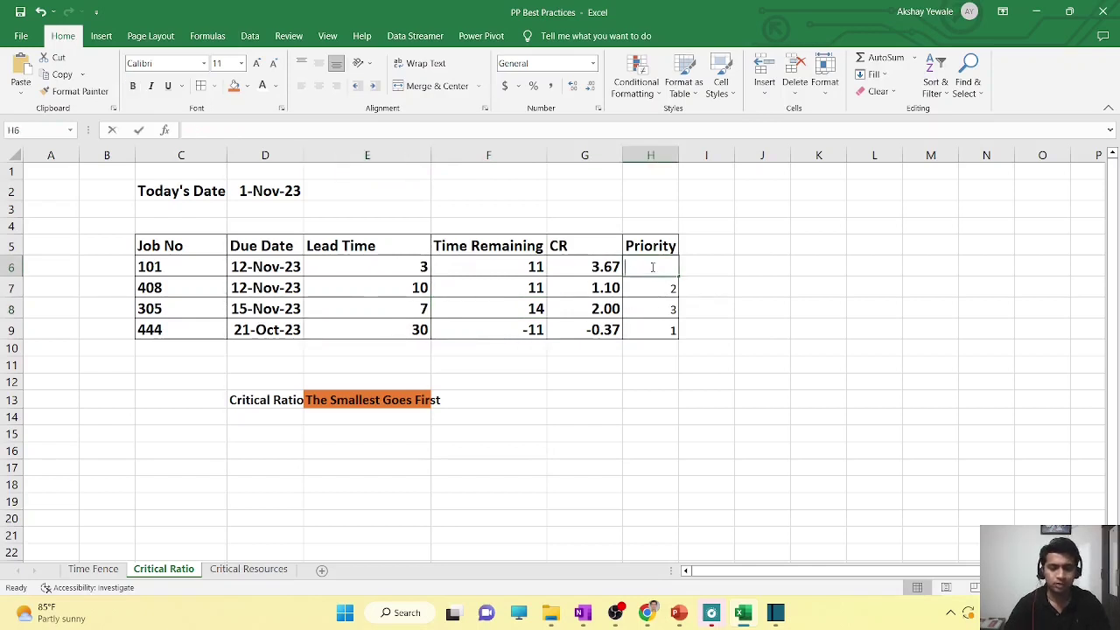
key("Return")
left_click_drag(652, 247, 646, 321)
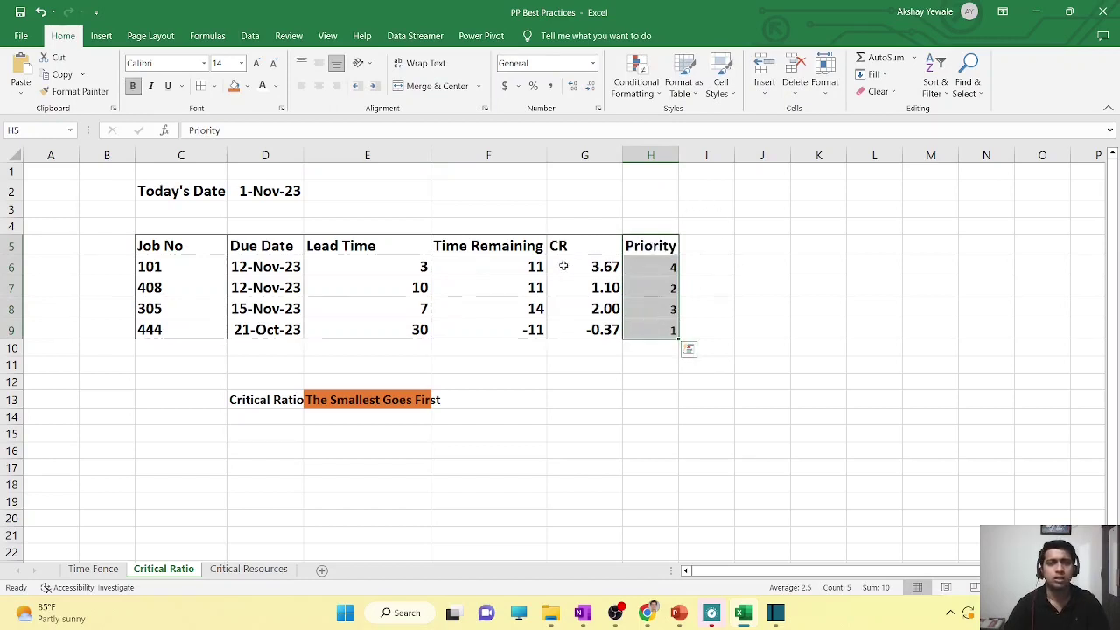
- Highlight the Lead Time and Time Remaining headers, today's date 1-Nov-23, and columns E and F
left_click(370, 244)
left_click(466, 245)
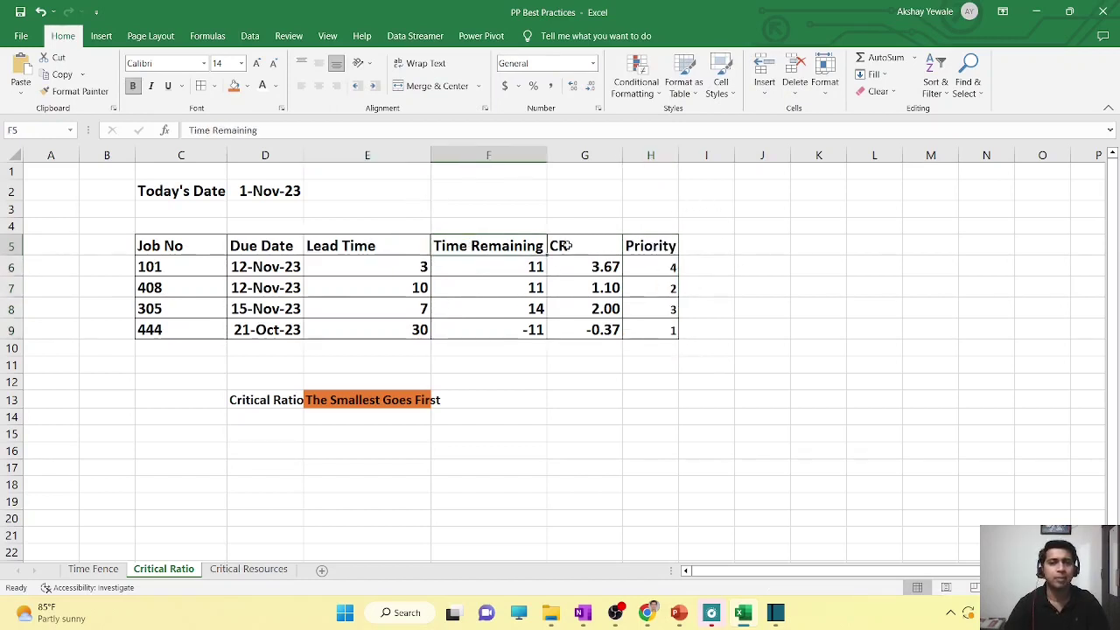
left_click(270, 193)
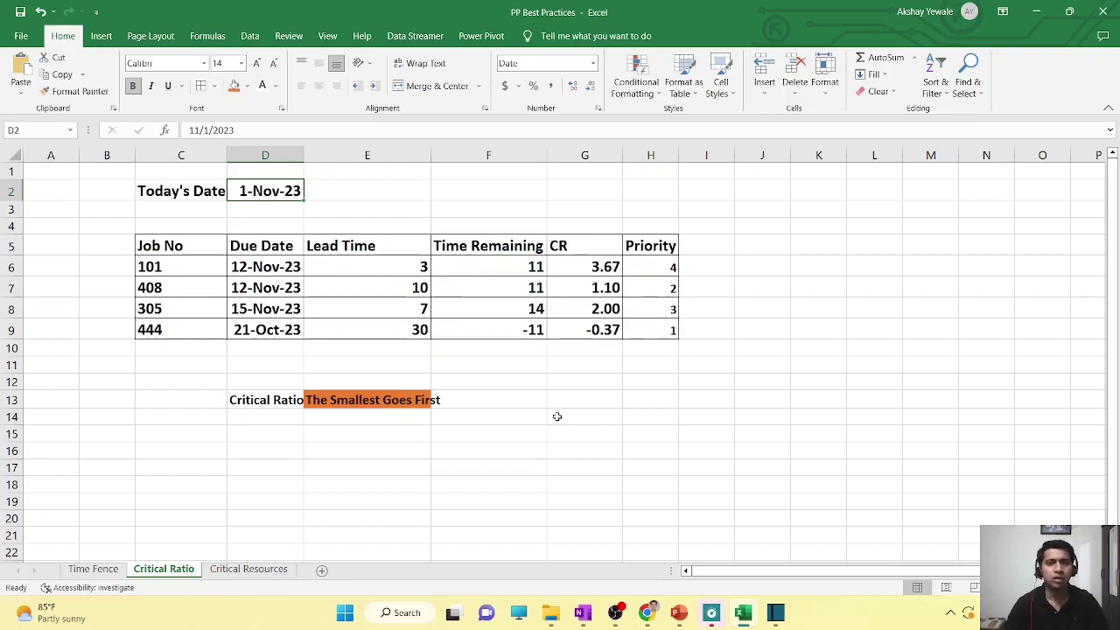
left_click(346, 154)
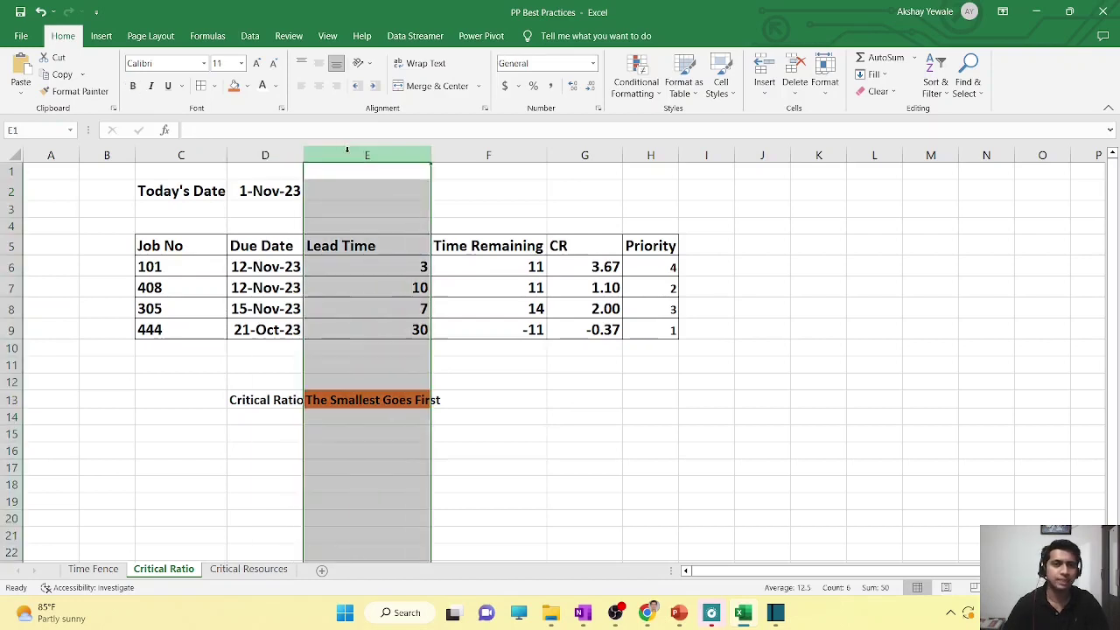
left_click(523, 155)
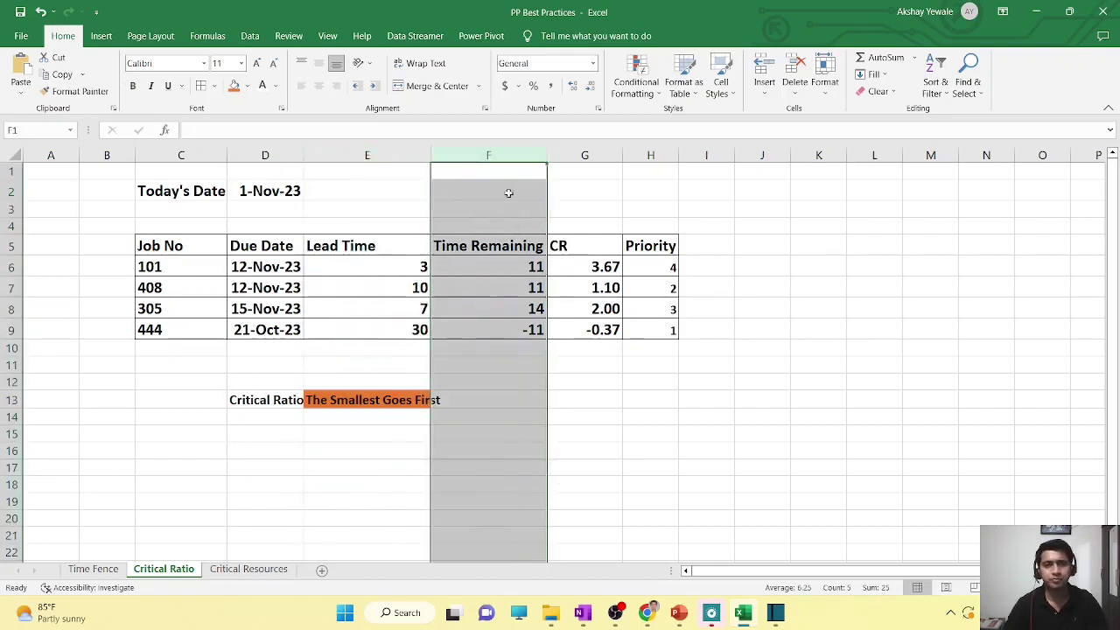